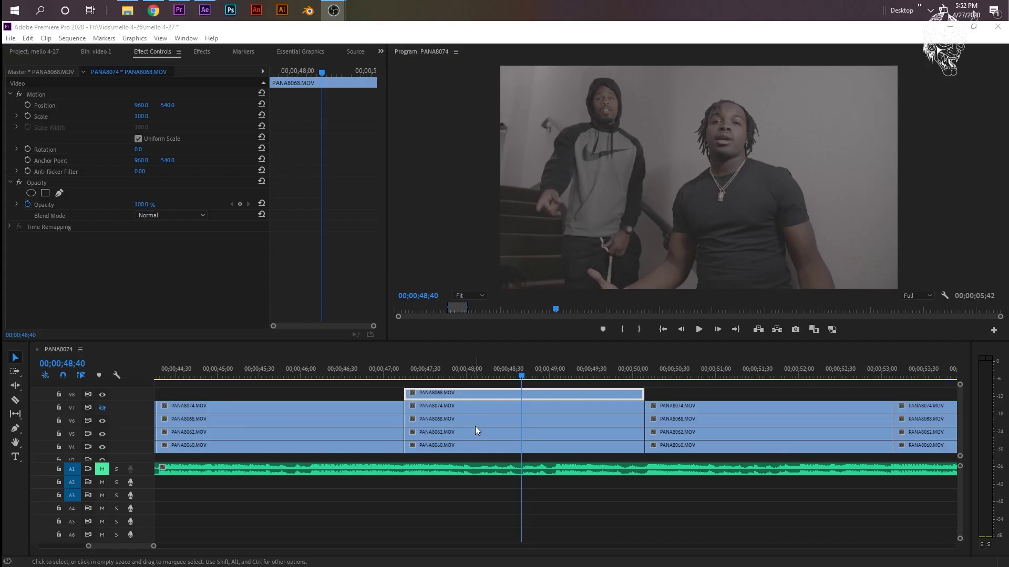
# Play the sequence and stop at 00;00;49;33 over the PANA8068.MOV clip on V8
pyautogui.click(395, 366)
pyautogui.press('space')
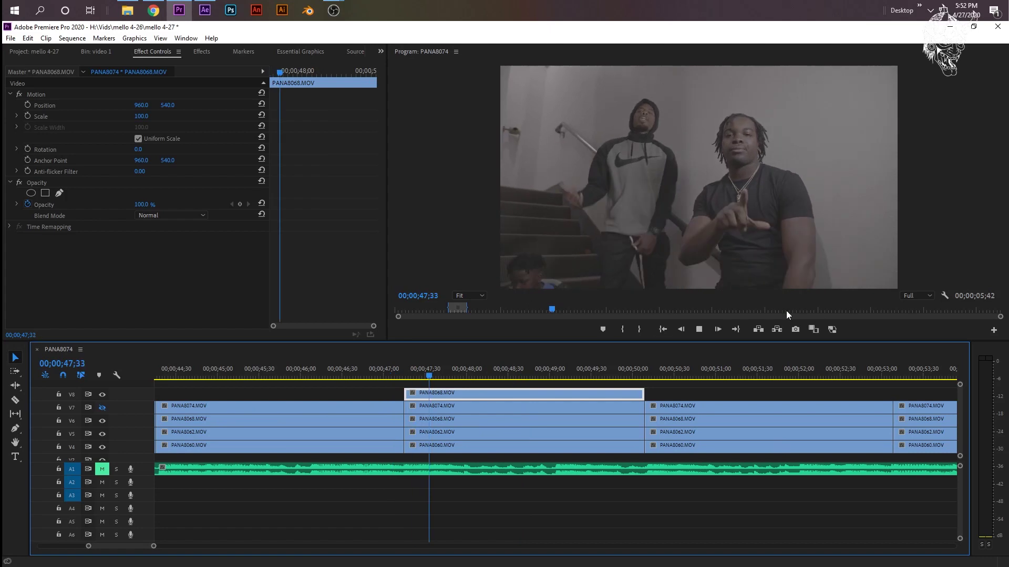
pyautogui.press('space')
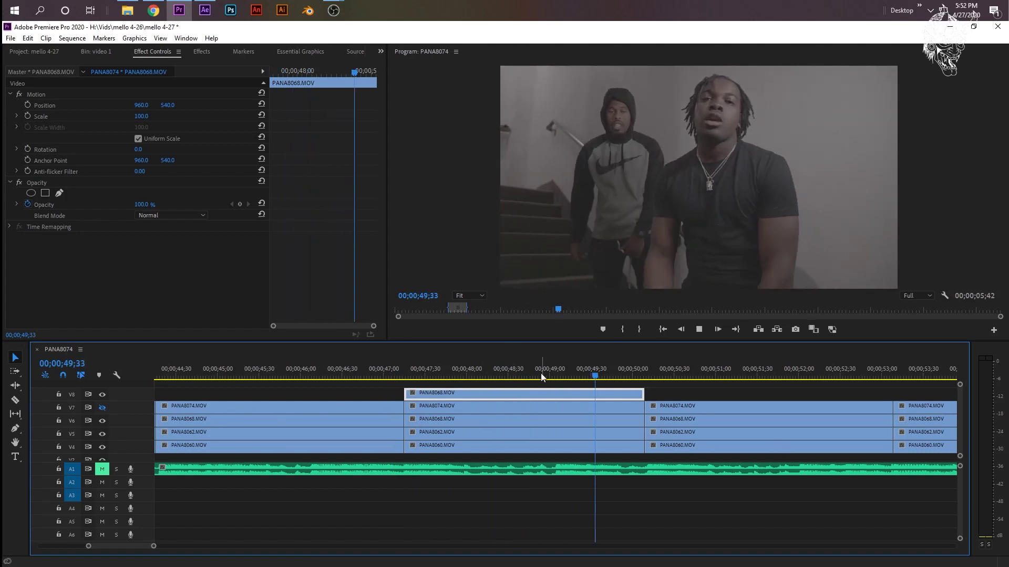
# Replace the top-track PANA8068.MOV clip with a linked After Effects composition
pyautogui.rightClick(490, 393)
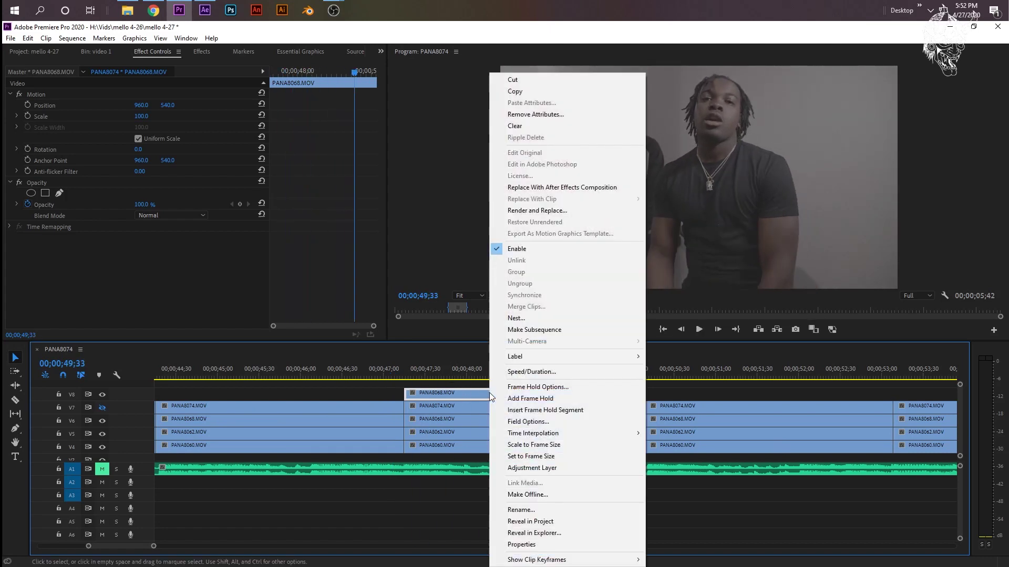
pyautogui.click(576, 187)
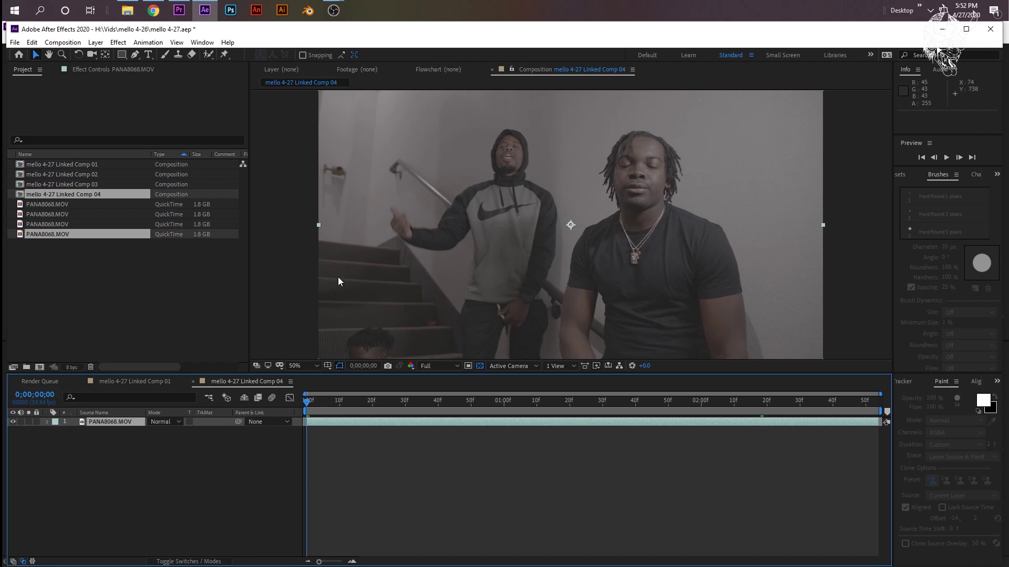
# Set Linked Comp 04's frame rate to 24 fps in Composition Settings
pyautogui.click(62, 42)
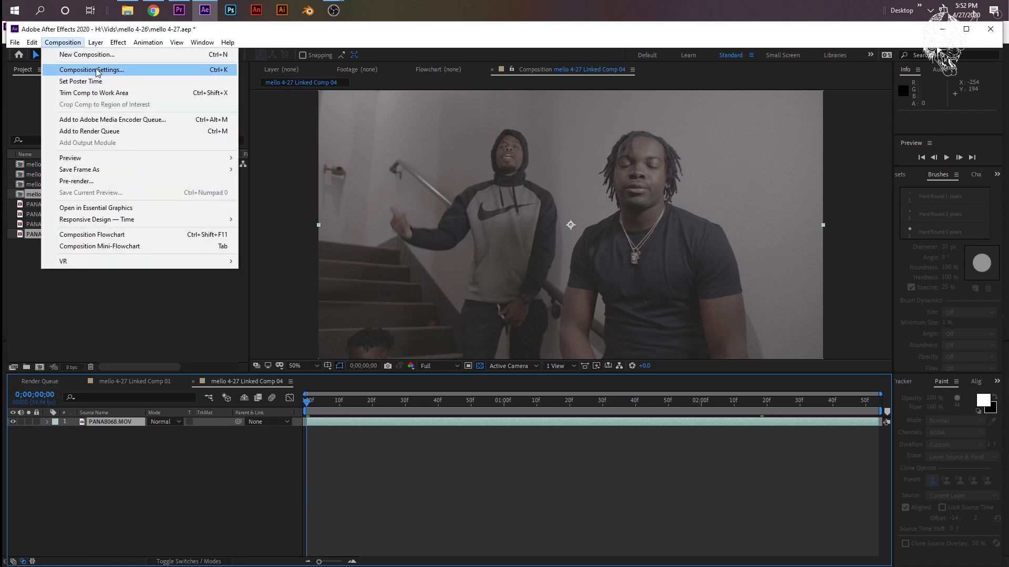
pyautogui.click(92, 70)
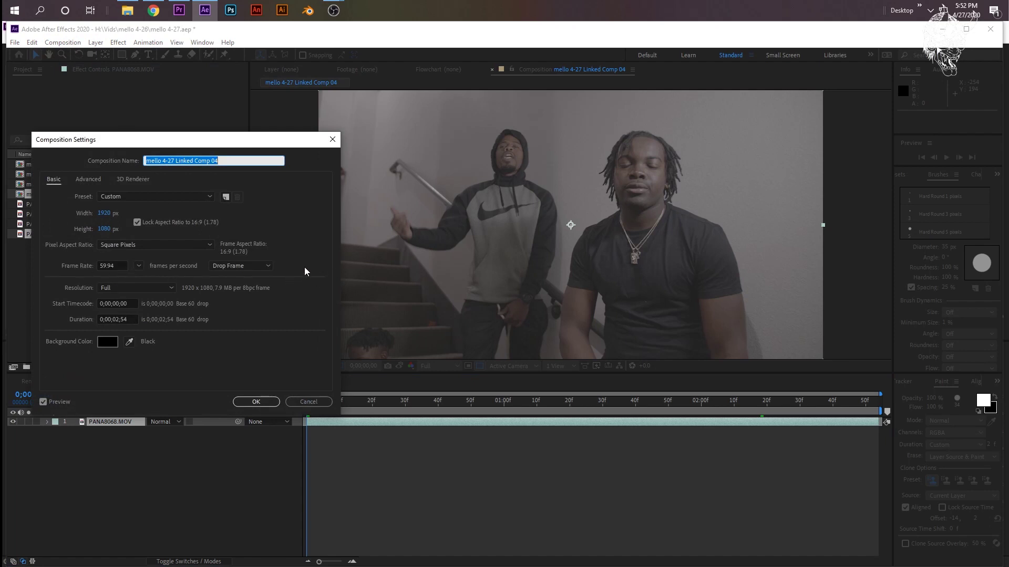
pyautogui.click(112, 265)
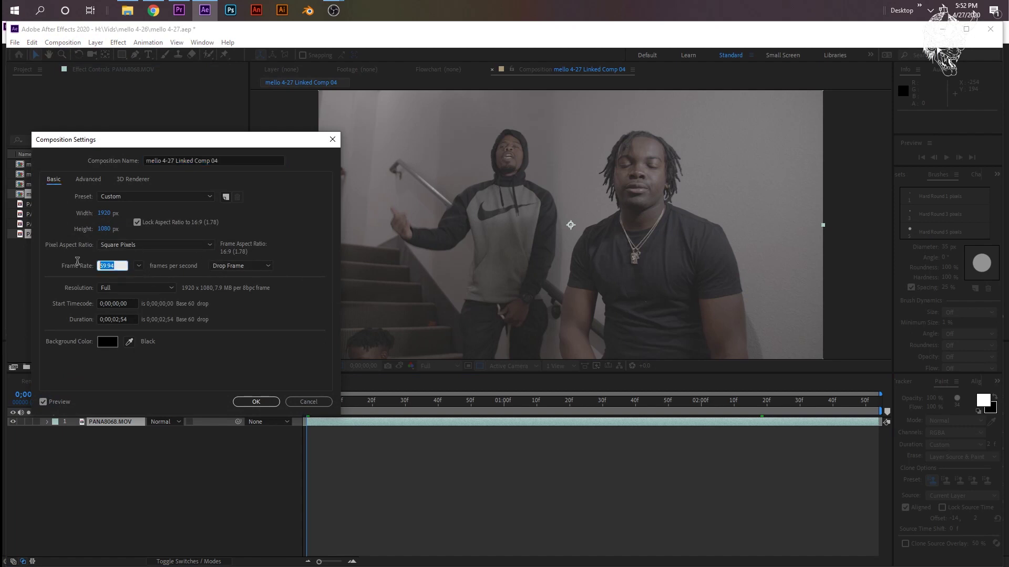
pyautogui.write('24')
pyautogui.click(268, 401)
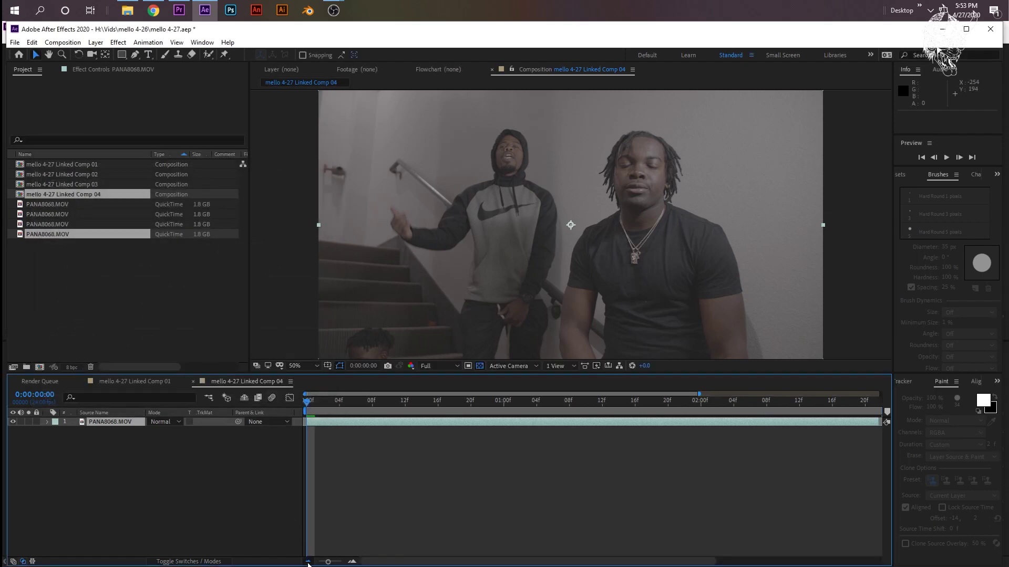
# Drag the PANA8068.MOV layer's out point to the end of Linked Comp 04
pyautogui.click(308, 561)
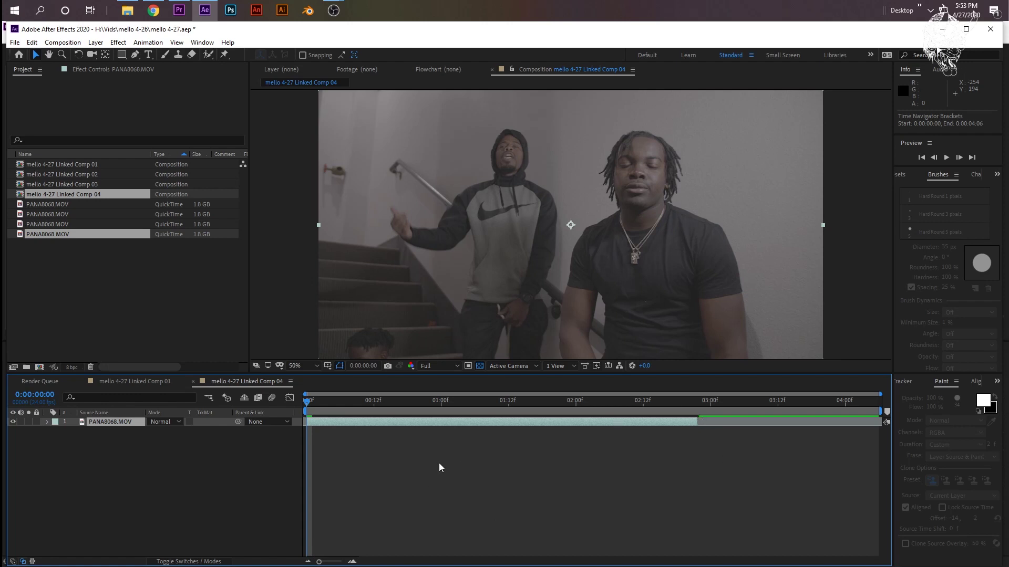
pyautogui.moveTo(651, 405); pyautogui.dragTo(829, 406)
pyautogui.moveTo(698, 422); pyautogui.dragTo(907, 443)
pyautogui.moveTo(391, 406); pyautogui.dragTo(295, 392)
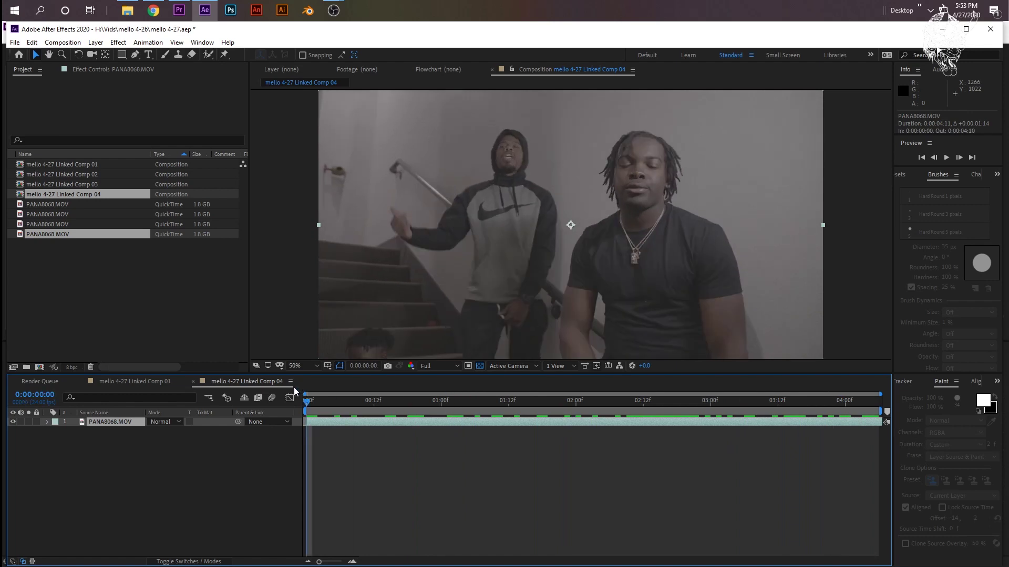
# Duplicate the PANA8068.MOV layer with Ctrl+D and pick the Brush tool
pyautogui.click(65, 461)
pyautogui.click(117, 423)
pyautogui.hotkey('ctrl', 'd')
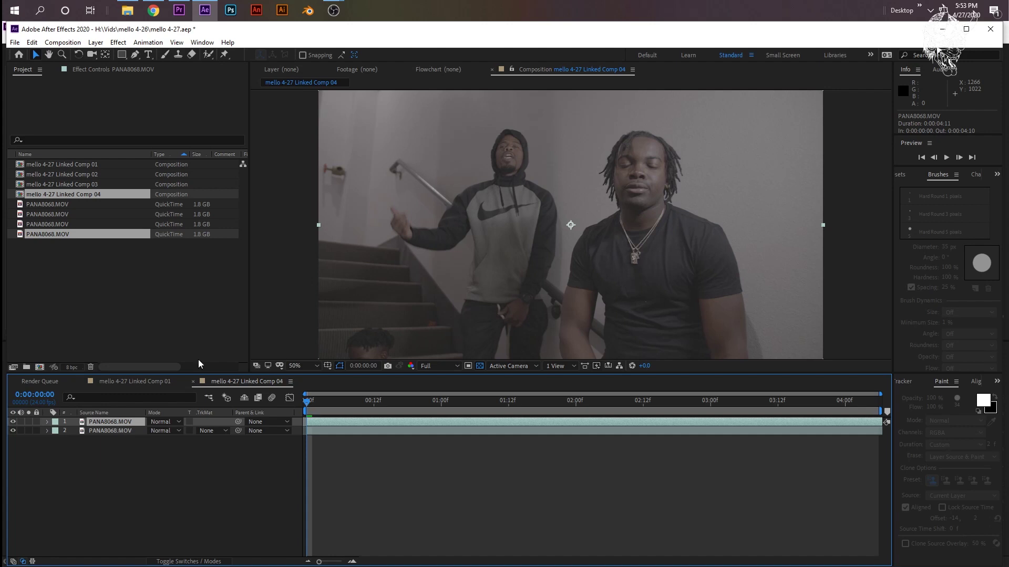
pyautogui.click(166, 58)
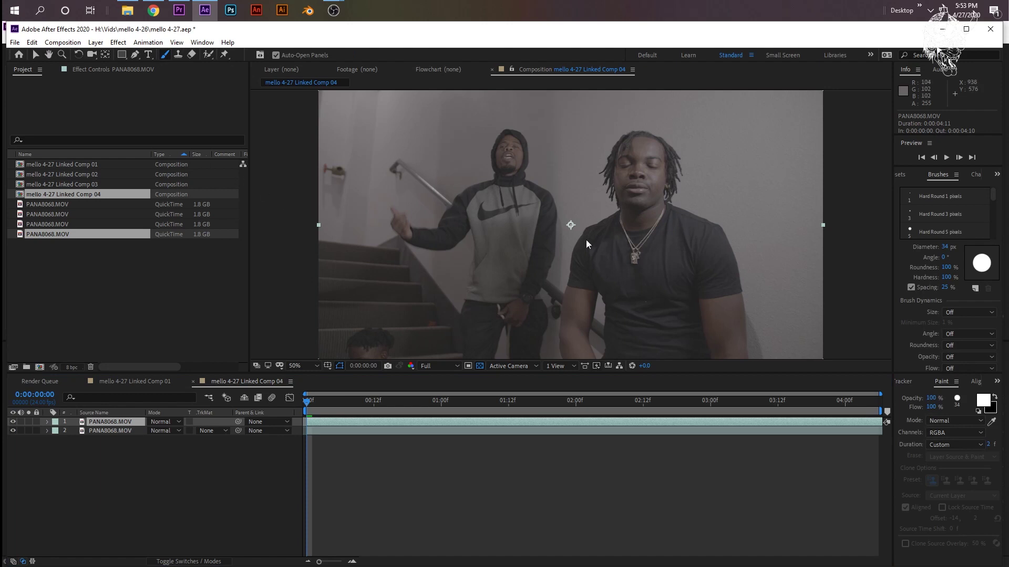
# Open PANA8068.MOV in its Layer viewer and undo a test paint stroke
pyautogui.doubleClick(569, 212)
pyautogui.moveTo(547, 133)
pyautogui.mouseDown()
pyautogui.moveTo(569, 157)
pyautogui.moveTo(552, 179)
pyautogui.moveTo(583, 135)
pyautogui.moveTo(611, 226)
pyautogui.mouseUp()
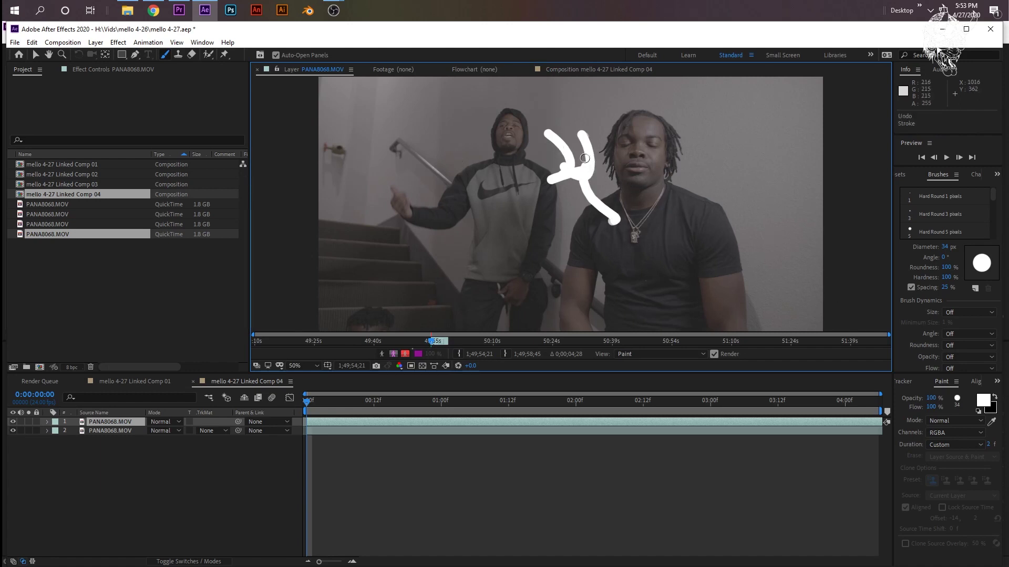
pyautogui.hotkey('ctrl', 'z')
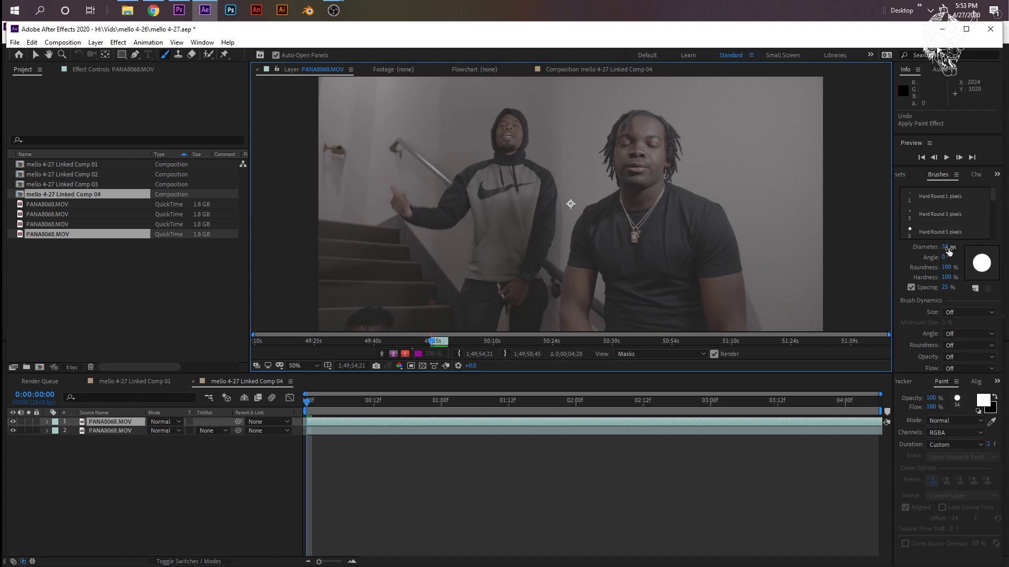
# Set the brush to 10 px diameter and 24% spacing, keeping Custom duration
pyautogui.moveTo(949, 251); pyautogui.dragTo(916, 253)
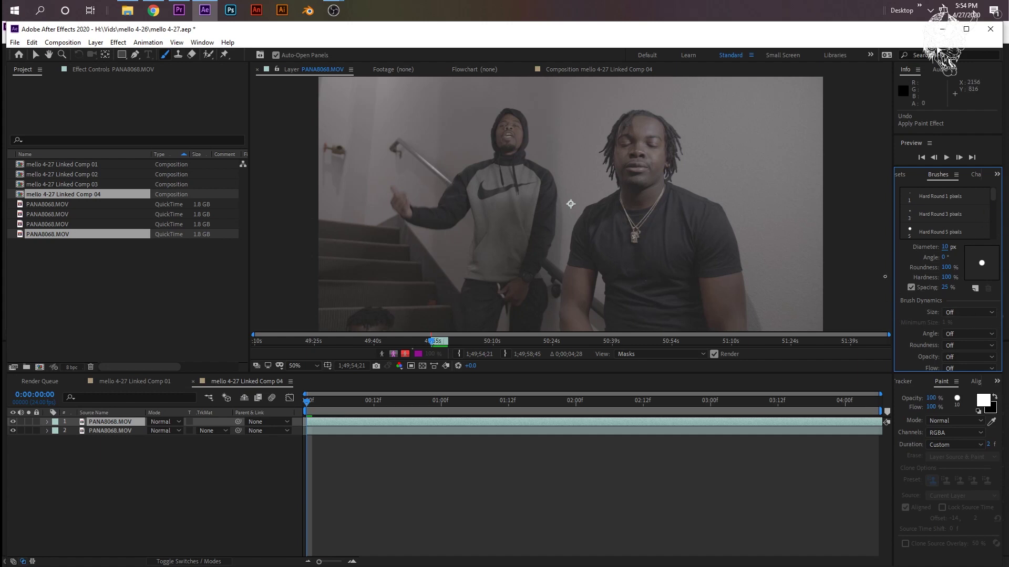
pyautogui.moveTo(945, 287); pyautogui.dragTo(925, 367)
pyautogui.click(972, 446)
pyautogui.click(913, 443)
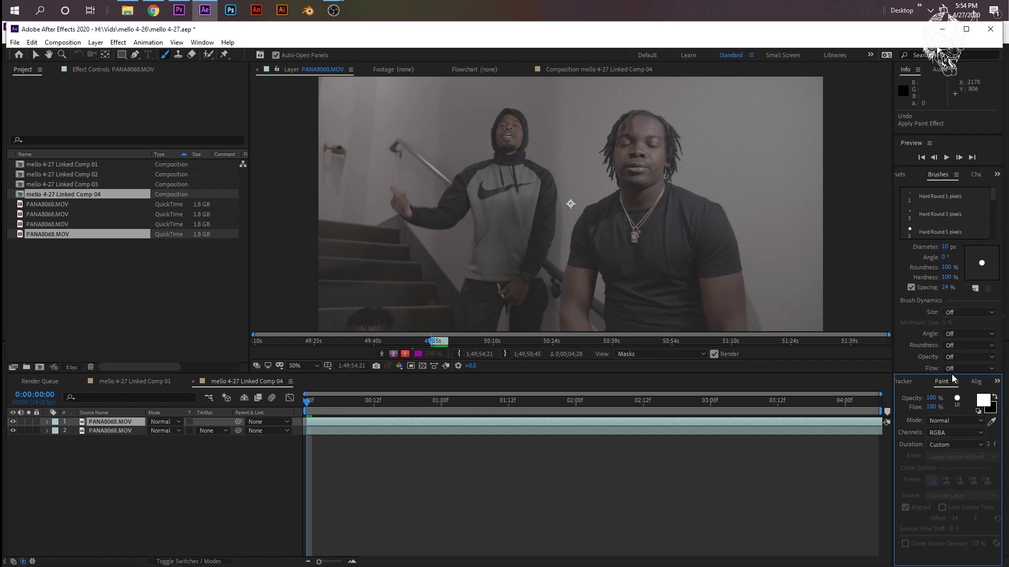
pyautogui.moveTo(951, 375)
pyautogui.mouseDown()
pyautogui.moveTo(954, 478)
pyautogui.moveTo(955, 376)
pyautogui.mouseUp()
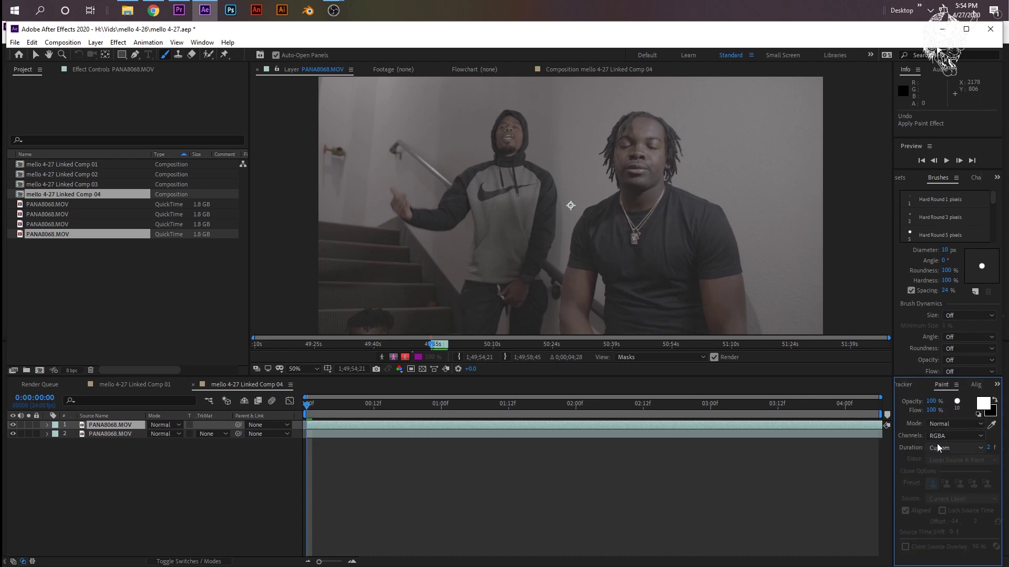
# Change the Paint duration from Custom to Single Frame
pyautogui.click(198, 42)
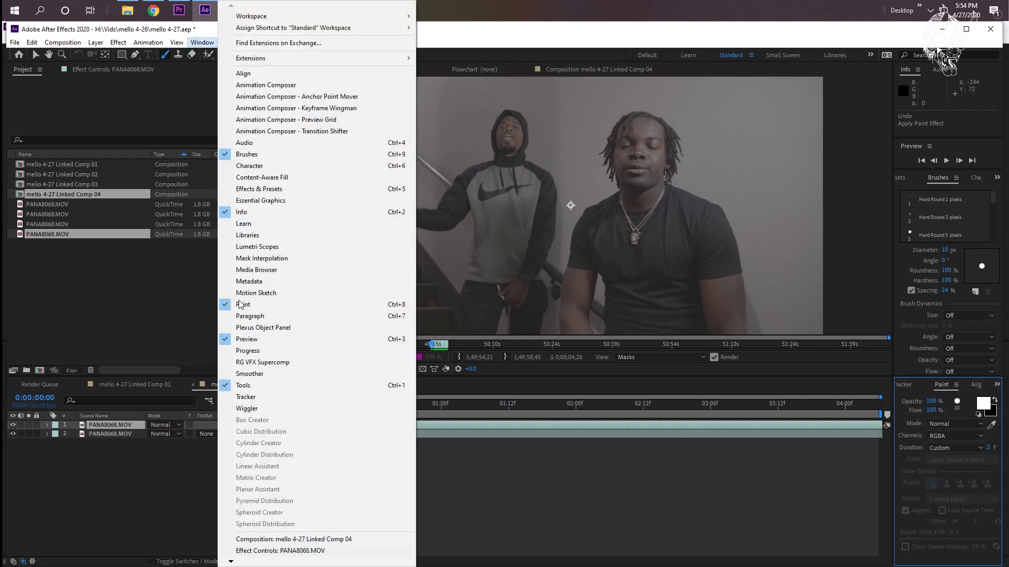
pyautogui.press('Escape')
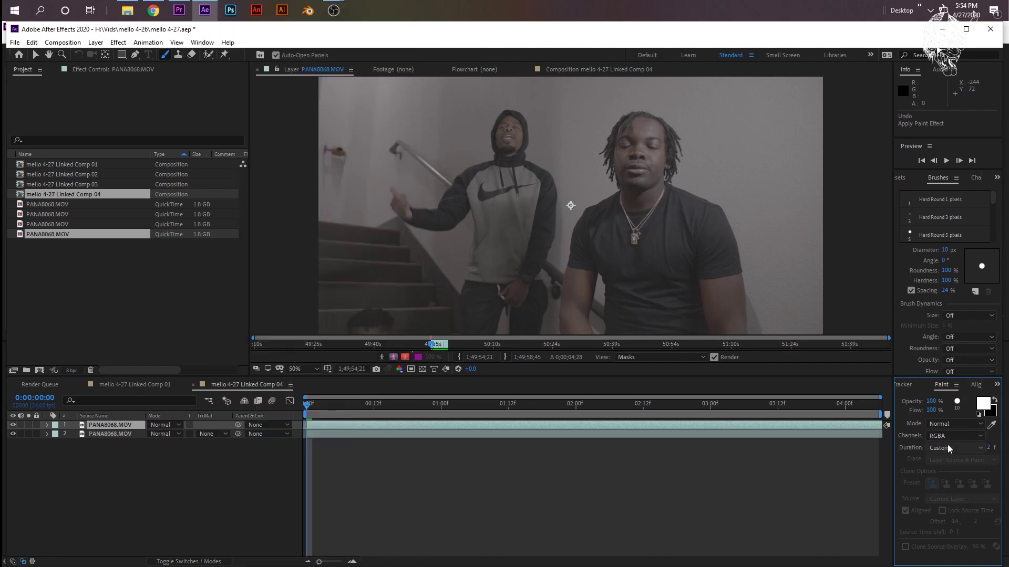
pyautogui.click(960, 450)
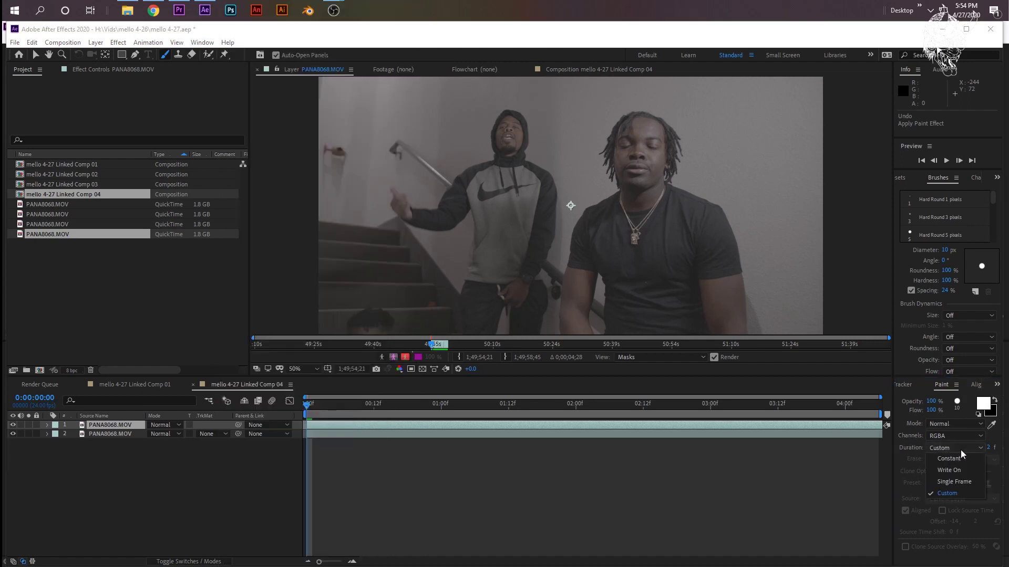
pyautogui.click(962, 482)
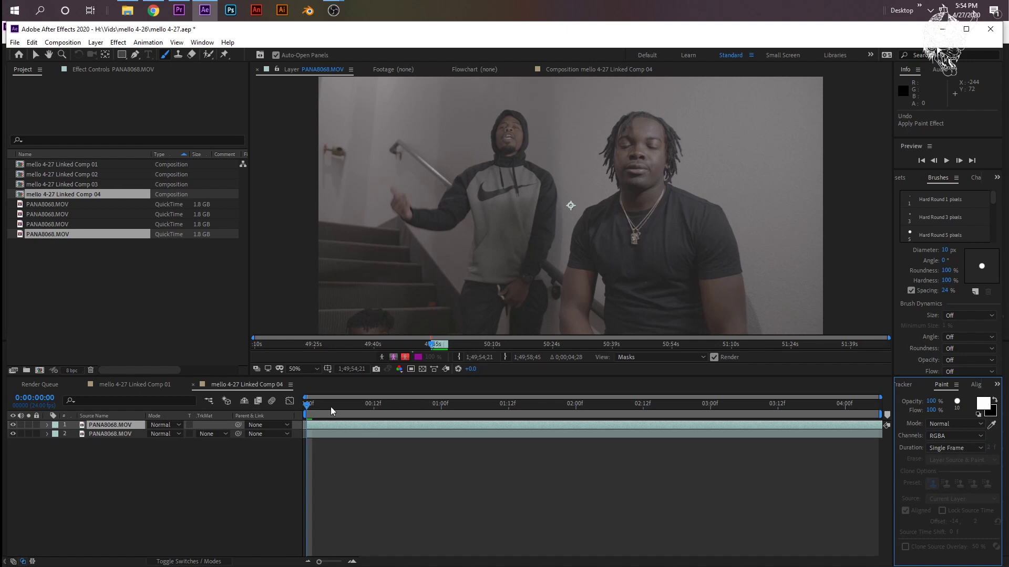
pyautogui.click(297, 390)
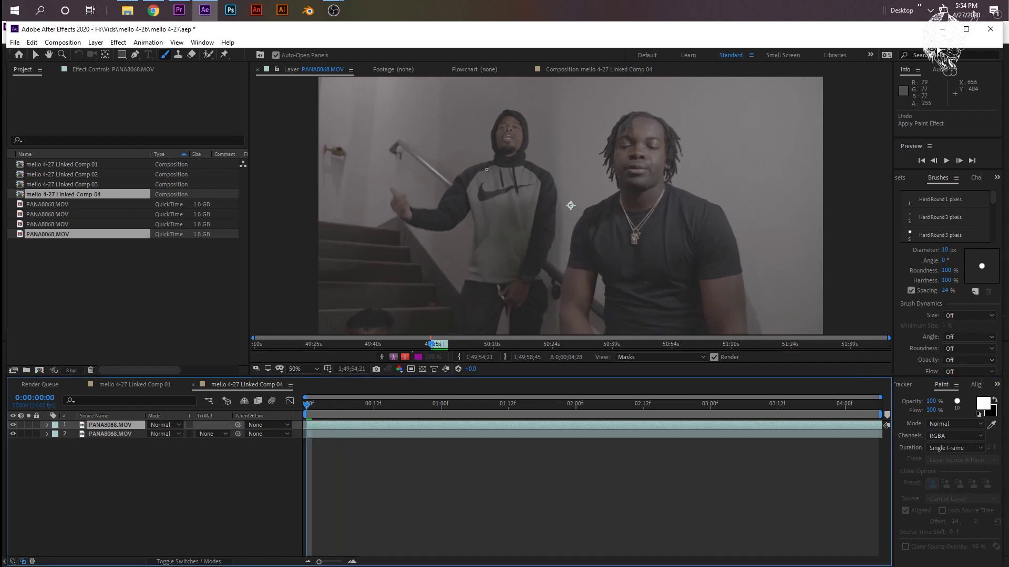
# Paint a white scribble star at top-left on each of the first frames
pyautogui.moveTo(343, 167)
pyautogui.mouseDown()
pyautogui.moveTo(377, 124)
pyautogui.moveTo(415, 127)
pyautogui.moveTo(344, 166)
pyautogui.mouseUp()
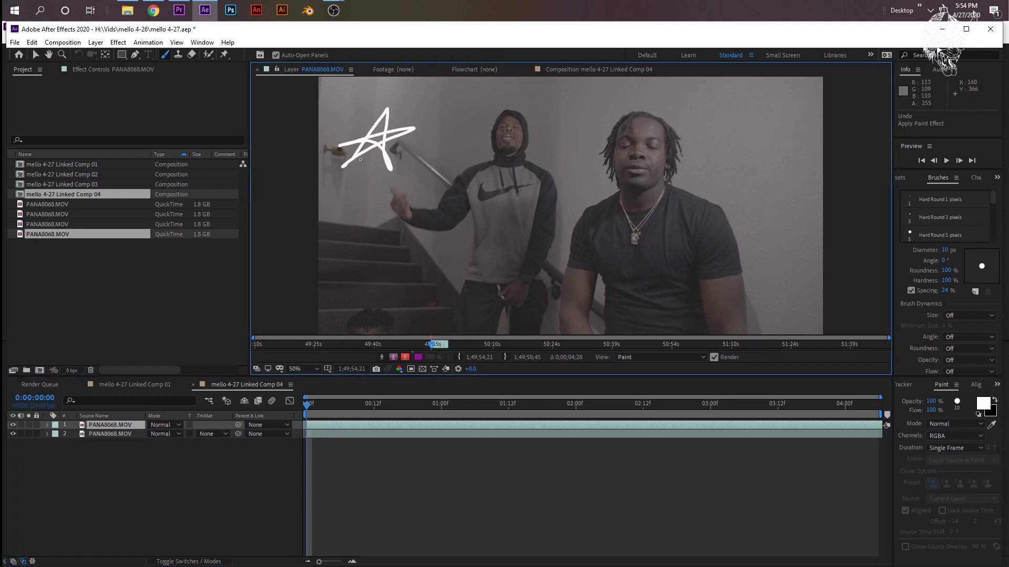
pyautogui.press('pagedown')
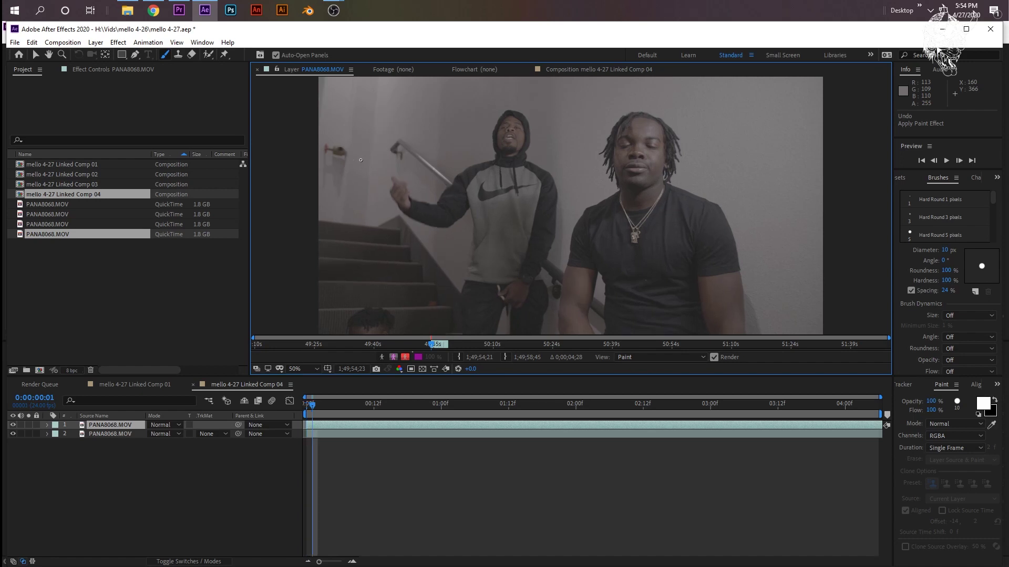
pyautogui.press('pageup')
pyautogui.press('pagedown')
pyautogui.moveTo(344, 185)
pyautogui.mouseDown()
pyautogui.moveTo(392, 109)
pyautogui.moveTo(347, 144)
pyautogui.moveTo(344, 187)
pyautogui.moveTo(423, 137)
pyautogui.moveTo(351, 165)
pyautogui.moveTo(406, 125)
pyautogui.moveTo(361, 142)
pyautogui.moveTo(373, 163)
pyautogui.moveTo(350, 176)
pyautogui.mouseUp()
pyautogui.press('pagedown')
pyautogui.press('pagedown')
pyautogui.press('pageup')
pyautogui.press('pageup')
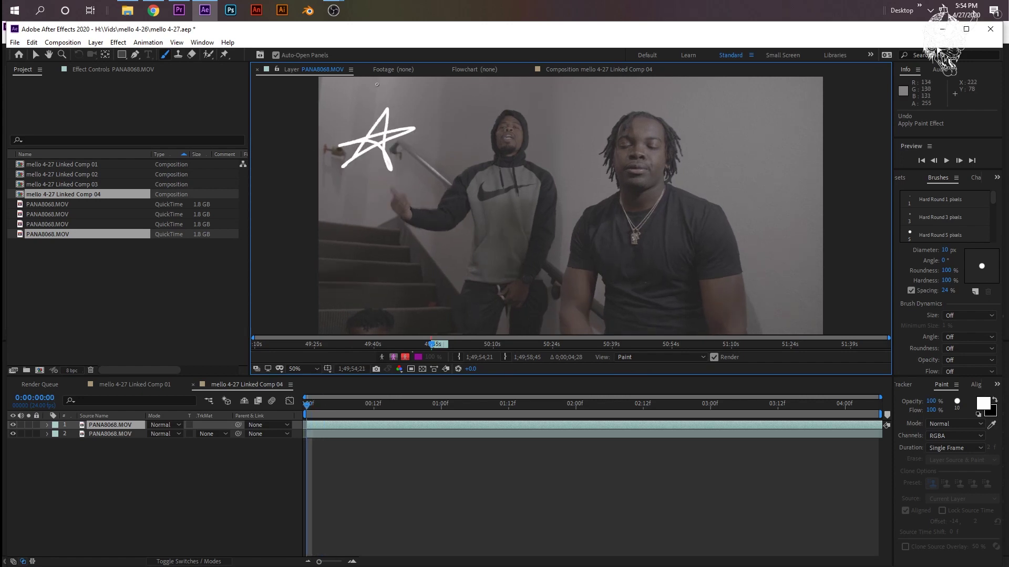
pyautogui.press('pagedown')
pyautogui.press('pagedown')
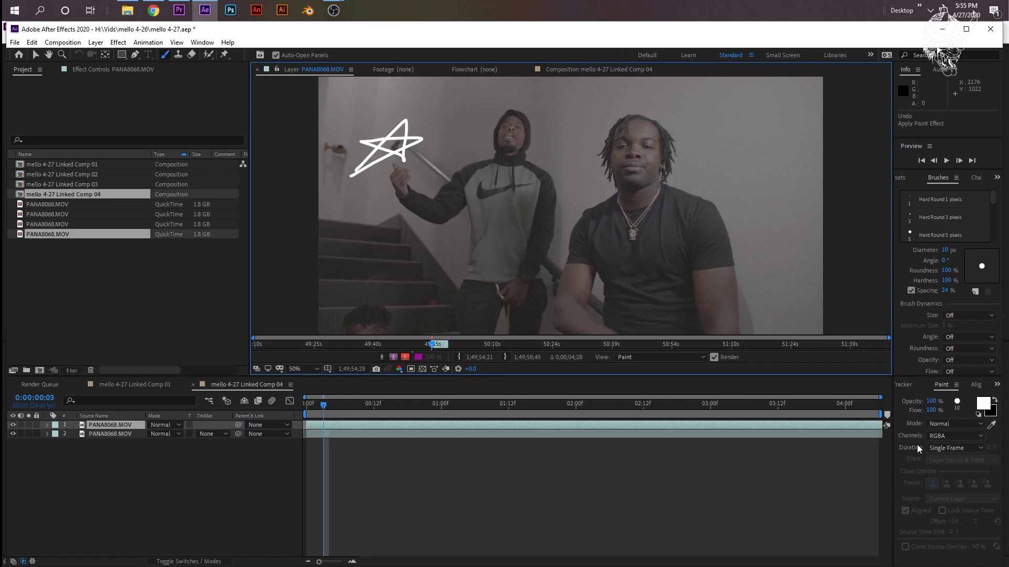
# Set the paint stroke duration back to Custom and adjust its frame length
pyautogui.click(948, 447)
pyautogui.click(952, 494)
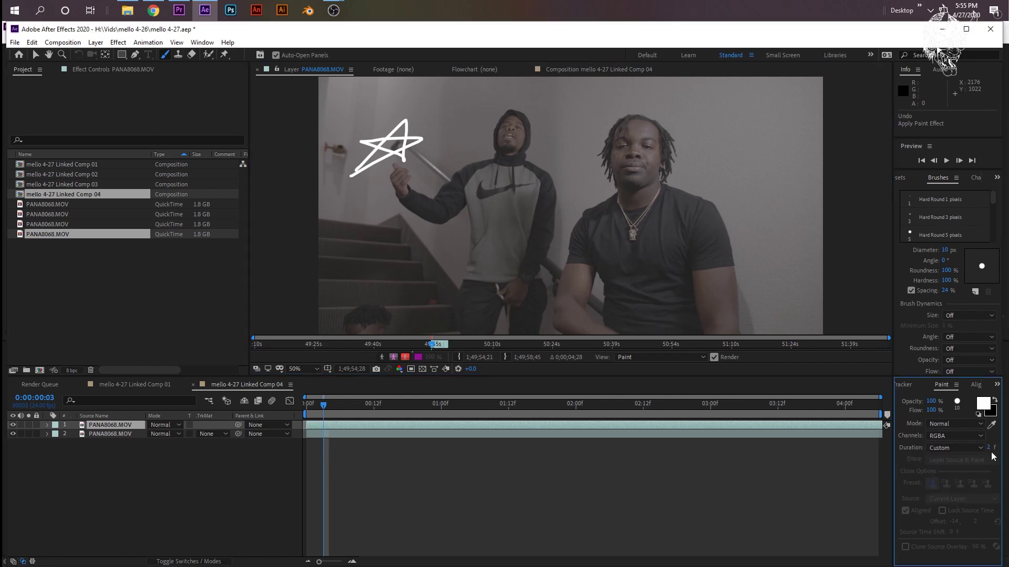
pyautogui.moveTo(989, 448); pyautogui.dragTo(988, 451)
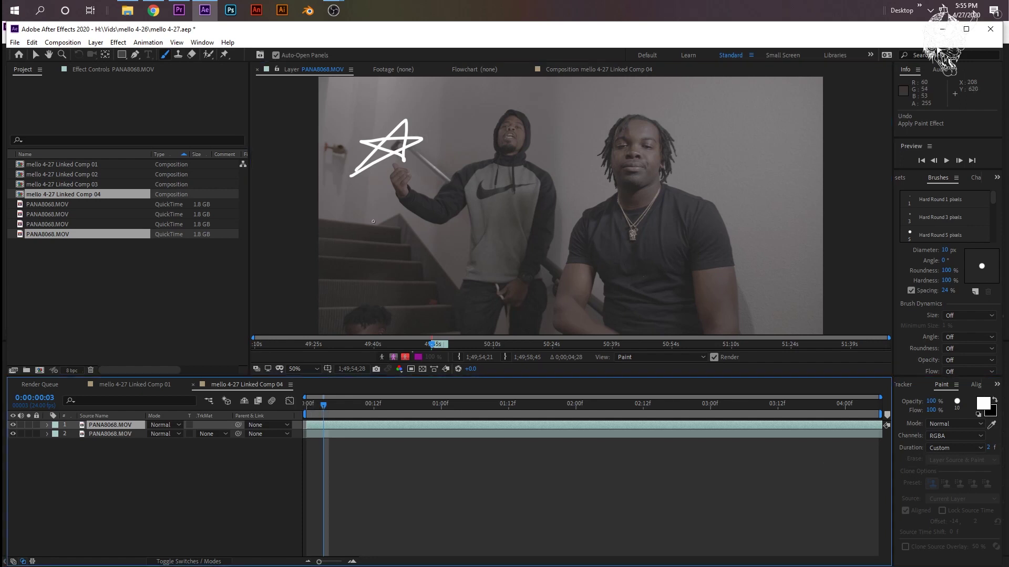
# Paint white star strokes at upper left on four more successive frames
pyautogui.press('pagedown')
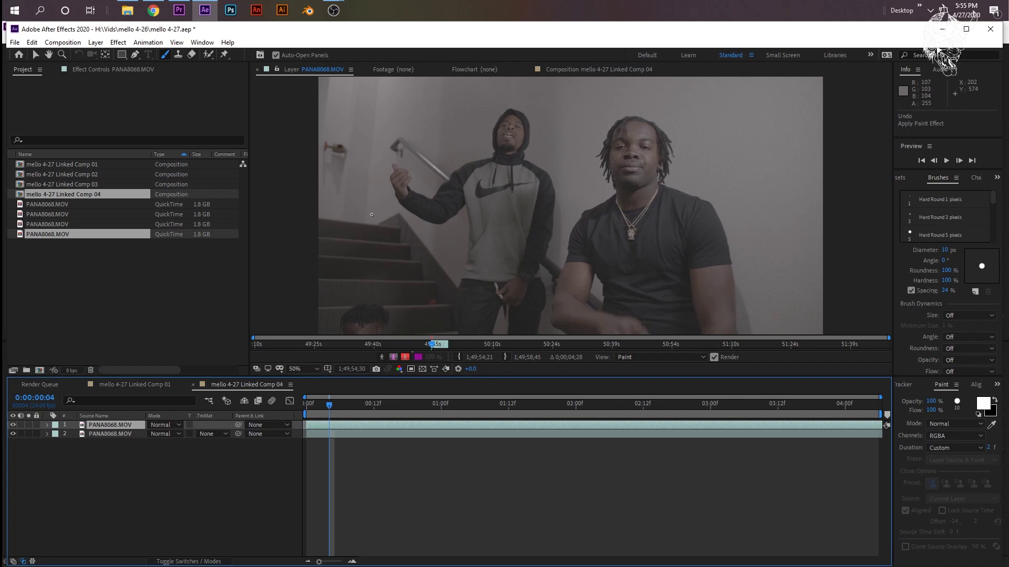
pyautogui.moveTo(362, 174)
pyautogui.mouseDown()
pyautogui.moveTo(404, 133)
pyautogui.moveTo(351, 138)
pyautogui.moveTo(360, 177)
pyautogui.mouseUp()
pyautogui.press('pagedown')
pyautogui.press('pagedown')
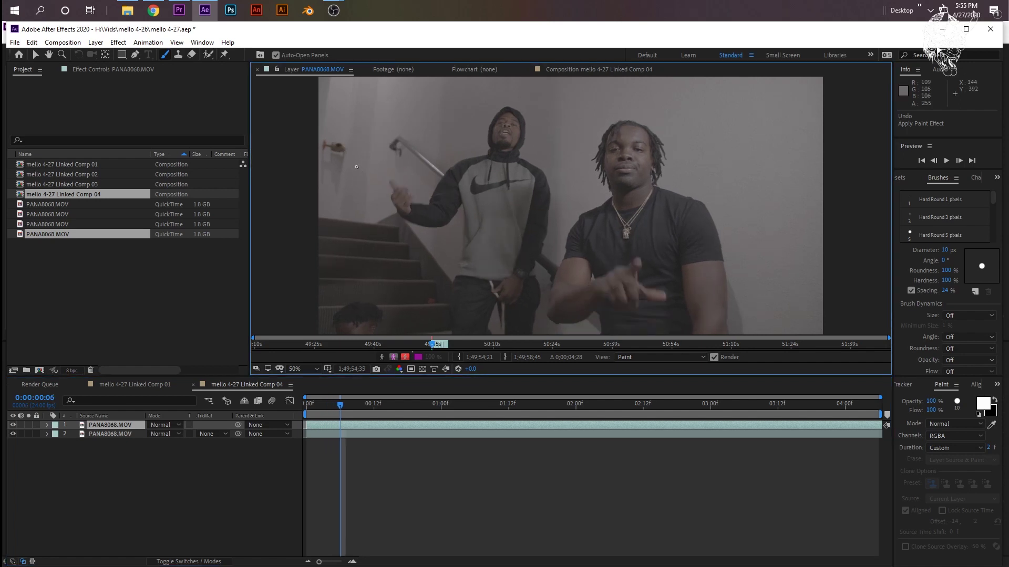
pyautogui.moveTo(358, 170)
pyautogui.mouseDown()
pyautogui.moveTo(396, 128)
pyautogui.moveTo(380, 155)
pyautogui.moveTo(367, 144)
pyautogui.moveTo(408, 126)
pyautogui.mouseUp()
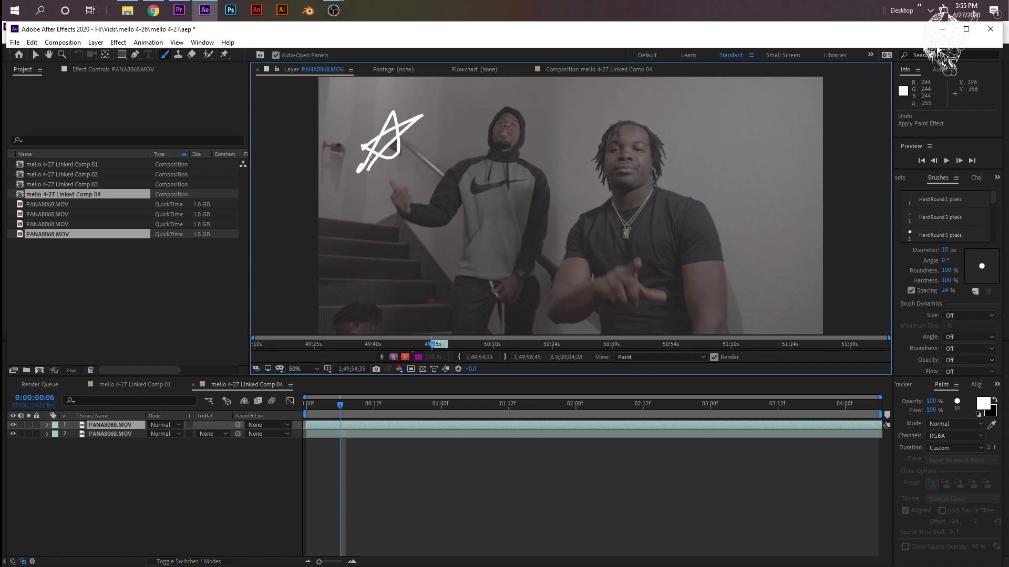
pyautogui.press('pagedown')
pyautogui.press('pagedown')
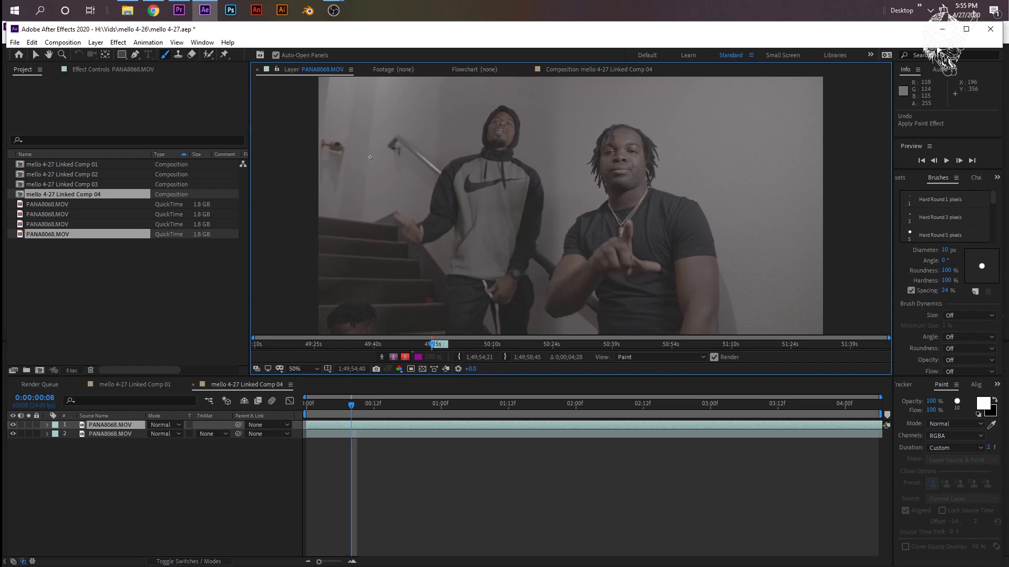
pyautogui.moveTo(361, 179)
pyautogui.mouseDown()
pyautogui.moveTo(391, 115)
pyautogui.moveTo(382, 152)
pyautogui.moveTo(397, 147)
pyautogui.moveTo(352, 168)
pyautogui.moveTo(421, 144)
pyautogui.moveTo(350, 168)
pyautogui.moveTo(427, 133)
pyautogui.moveTo(373, 166)
pyautogui.moveTo(372, 143)
pyautogui.moveTo(404, 162)
pyautogui.moveTo(413, 137)
pyautogui.moveTo(360, 148)
pyautogui.moveTo(353, 170)
pyautogui.moveTo(378, 109)
pyautogui.moveTo(399, 156)
pyautogui.moveTo(422, 114)
pyautogui.moveTo(358, 160)
pyautogui.moveTo(346, 143)
pyautogui.moveTo(367, 127)
pyautogui.moveTo(360, 152)
pyautogui.moveTo(371, 98)
pyautogui.mouseUp()
pyautogui.press('pagedown')
pyautogui.press('pagedown')
pyautogui.press('pagedown')
pyautogui.press('pagedown')
pyautogui.press('pagedown')
pyautogui.press('pagedown')
pyautogui.press('pagedown')
pyautogui.press('pagedown')
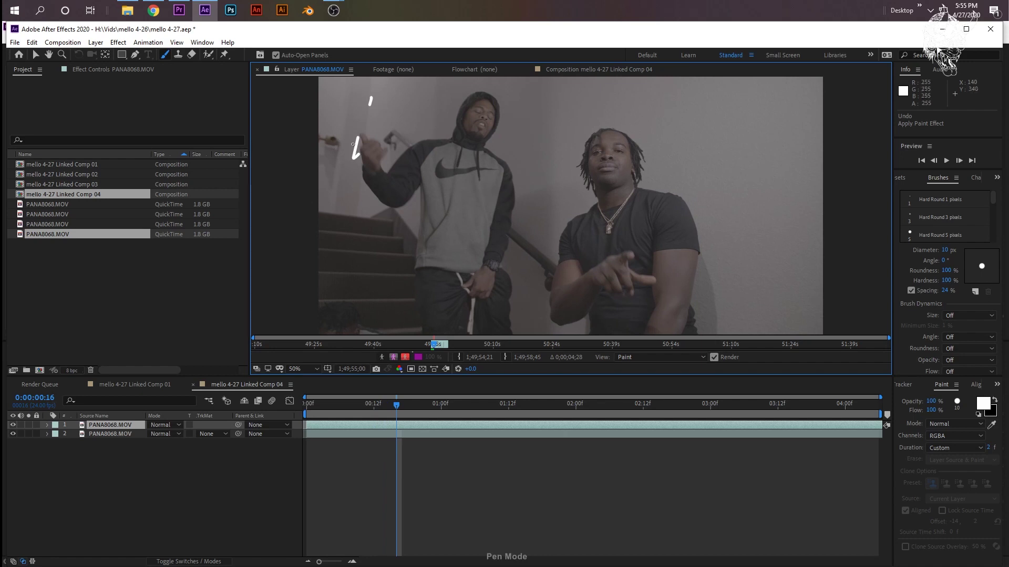
pyautogui.moveTo(343, 155)
pyautogui.mouseDown()
pyautogui.moveTo(377, 104)
pyautogui.moveTo(376, 156)
pyautogui.moveTo(373, 109)
pyautogui.moveTo(337, 160)
pyautogui.moveTo(355, 146)
pyautogui.moveTo(413, 138)
pyautogui.moveTo(379, 126)
pyautogui.moveTo(340, 163)
pyautogui.mouseUp()
pyautogui.press('pagedown')
pyautogui.press('pagedown')
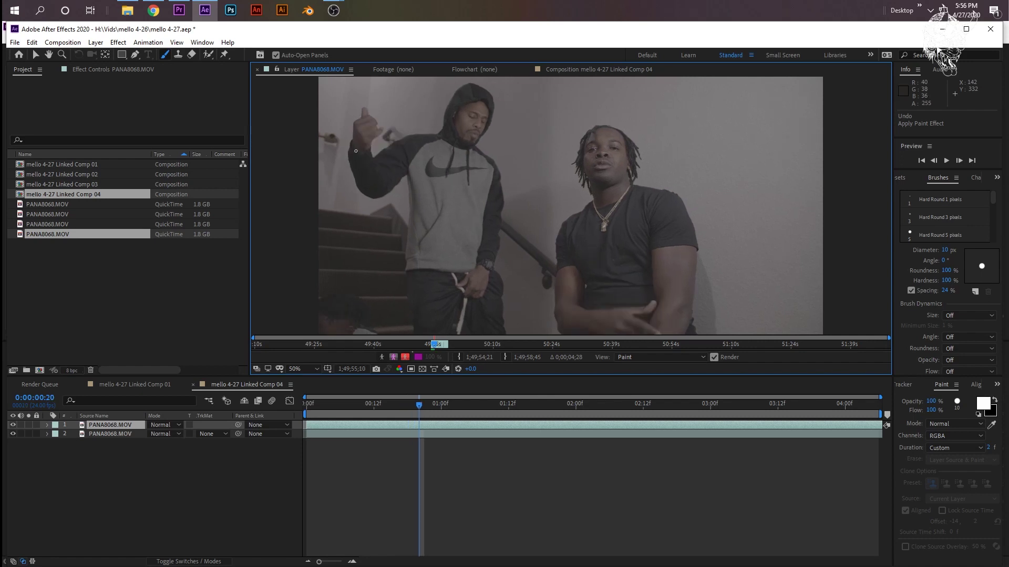
# Show the Composition view and preview the frame-by-frame star animation
pyautogui.click(588, 70)
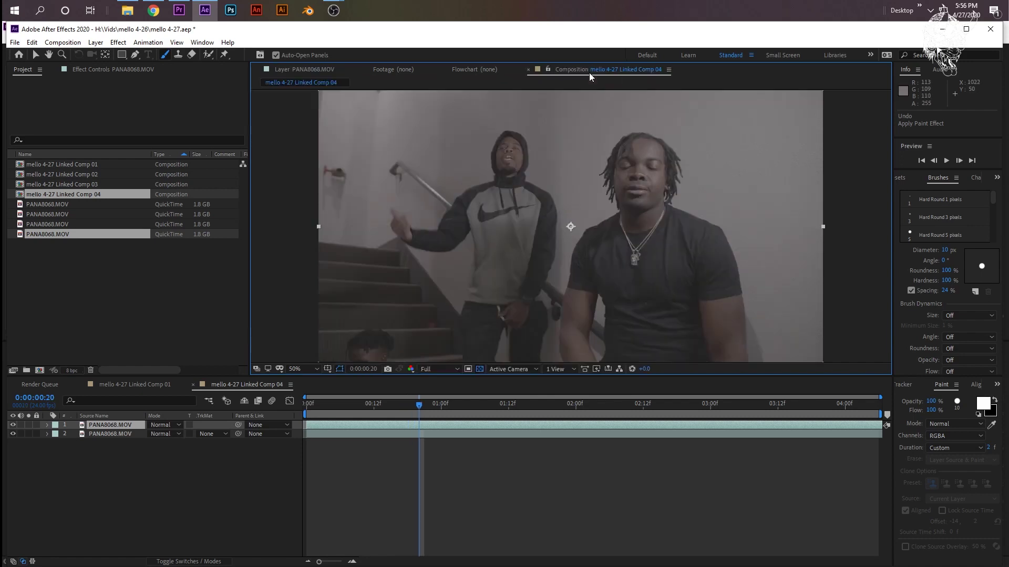
pyautogui.press('space')
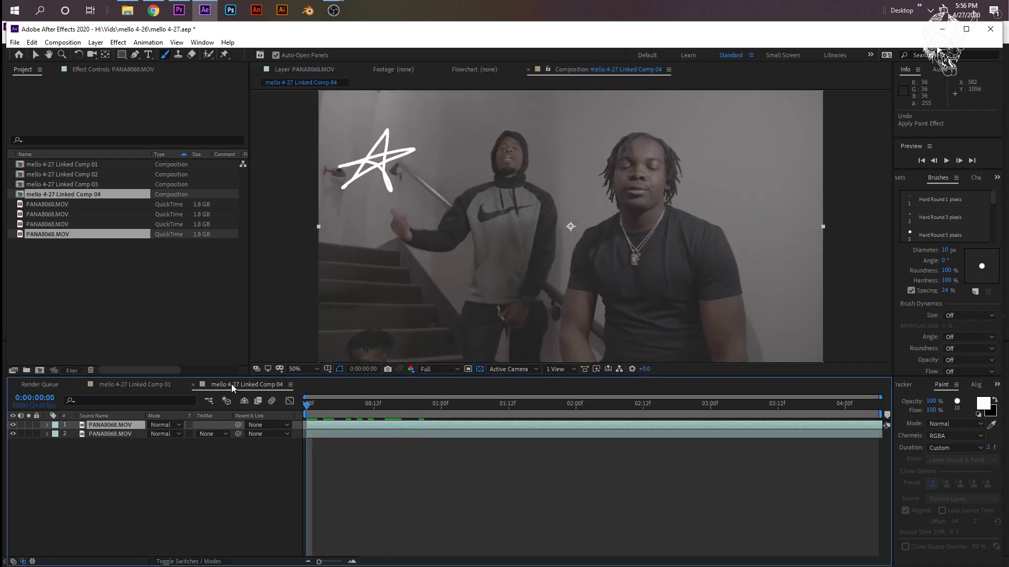
pyautogui.press('space')
pyautogui.press('space')
pyautogui.press('space')
pyautogui.moveTo(303, 405); pyautogui.dragTo(319, 419)
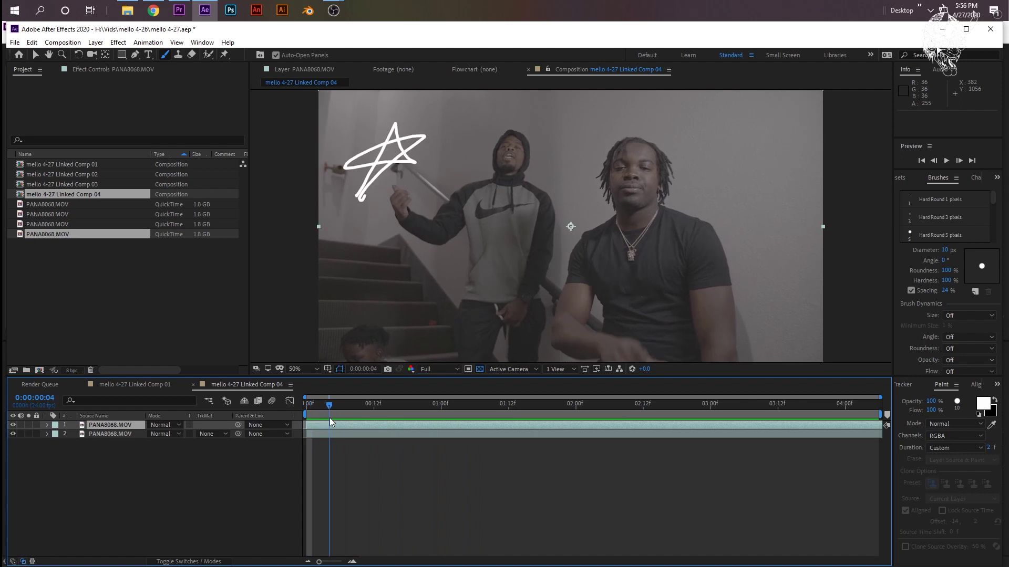
pyautogui.press('space')
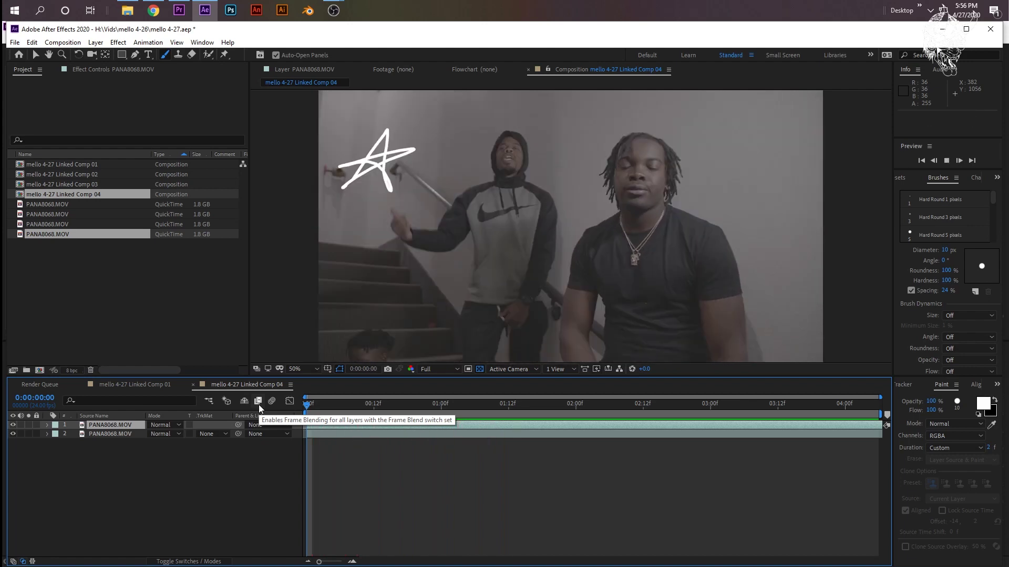
pyautogui.press('space')
pyautogui.press('space')
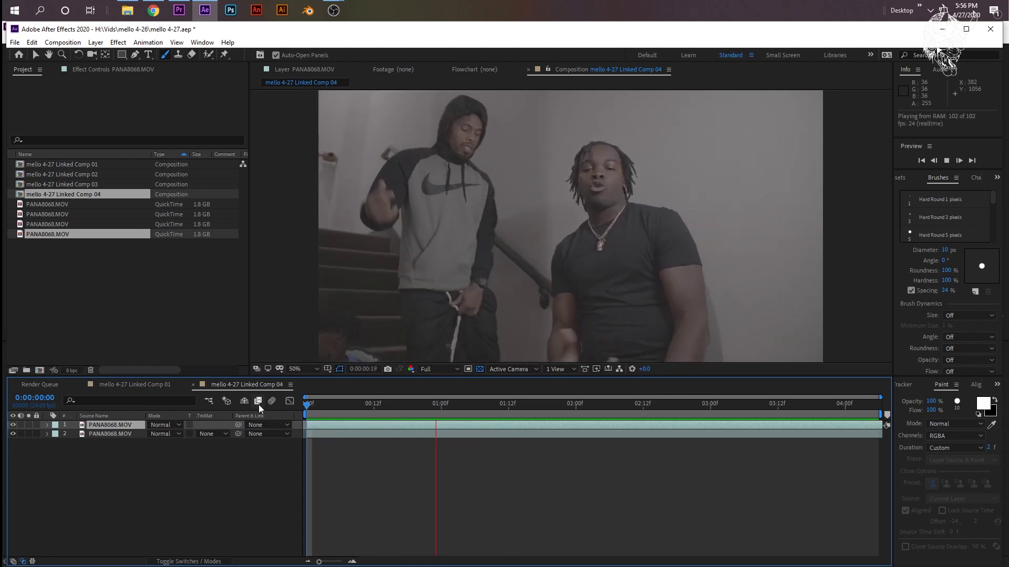
pyautogui.press('space')
# Scrub between 0:00:00:23 and 0:00:00:16, stopping playback at 0:00:00:13
pyautogui.click(437, 402)
pyautogui.moveTo(437, 403)
pyautogui.mouseDown()
pyautogui.moveTo(311, 399)
pyautogui.moveTo(395, 414)
pyautogui.moveTo(379, 405)
pyautogui.mouseUp()
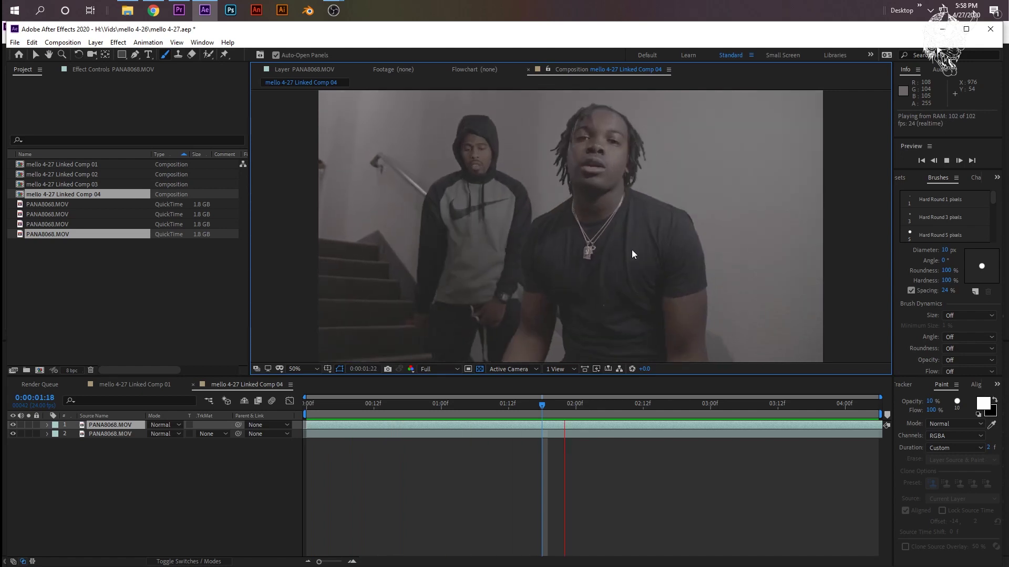
pyautogui.click(398, 412)
pyautogui.press('space')
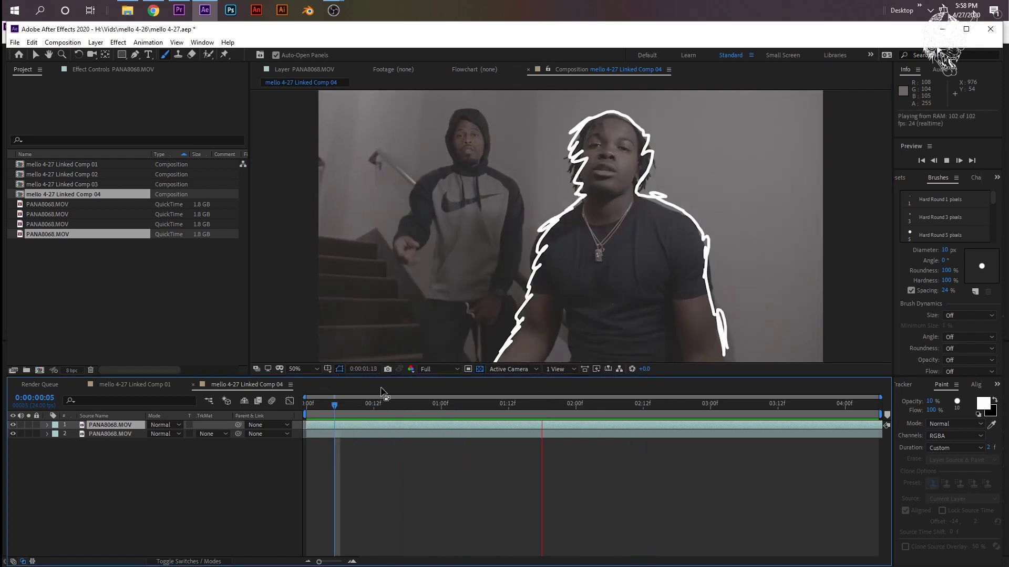
pyautogui.click(380, 404)
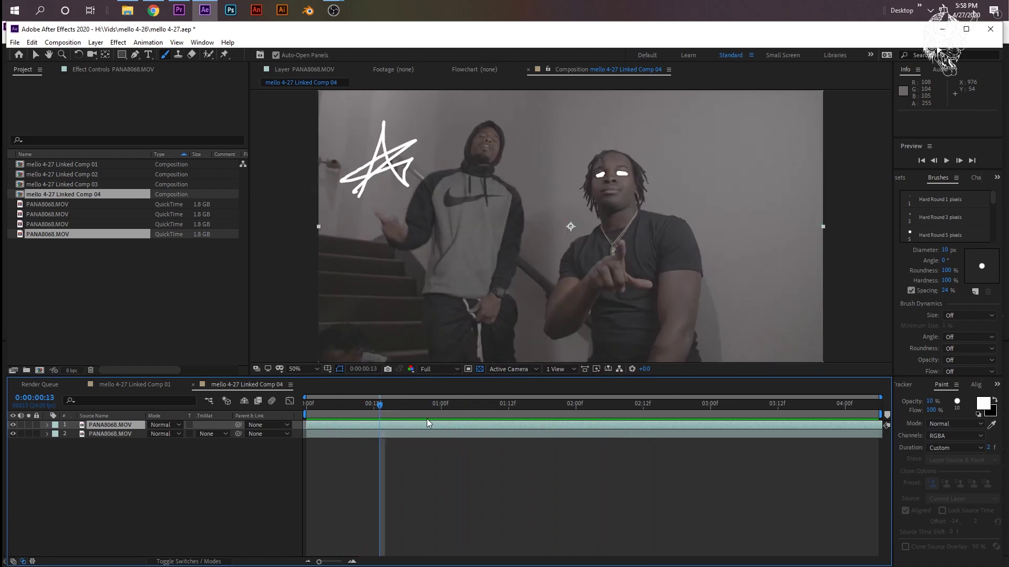
# Select the video layer's Paint effect and scrub the current time to 0:00:00:17
pyautogui.click(110, 70)
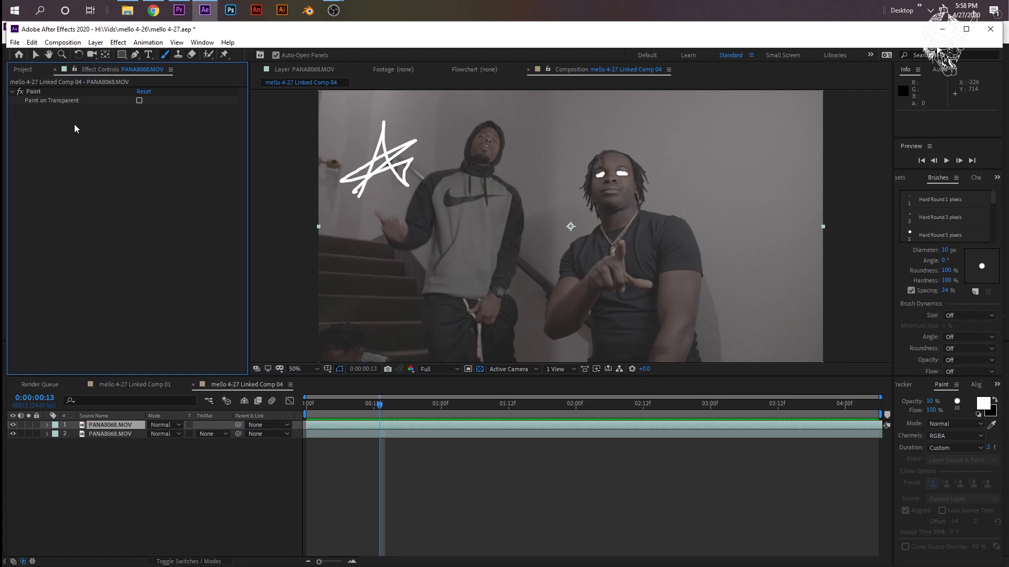
pyautogui.click(33, 90)
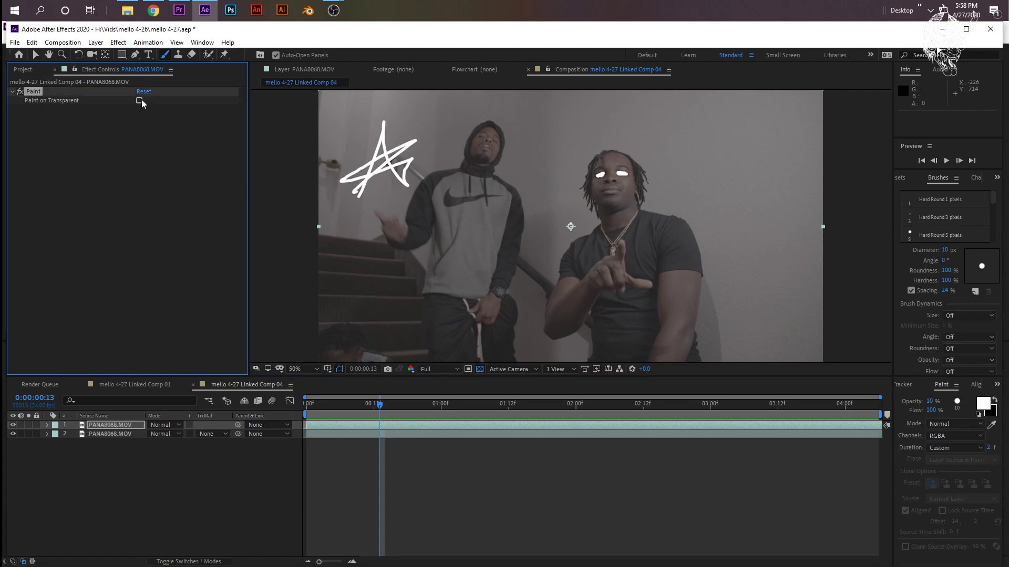
pyautogui.click(362, 403)
pyautogui.moveTo(370, 417); pyautogui.dragTo(402, 417)
# Search 'ecto' in Effects & Presets and apply uni.Ecto to the video layer
pyautogui.click(900, 178)
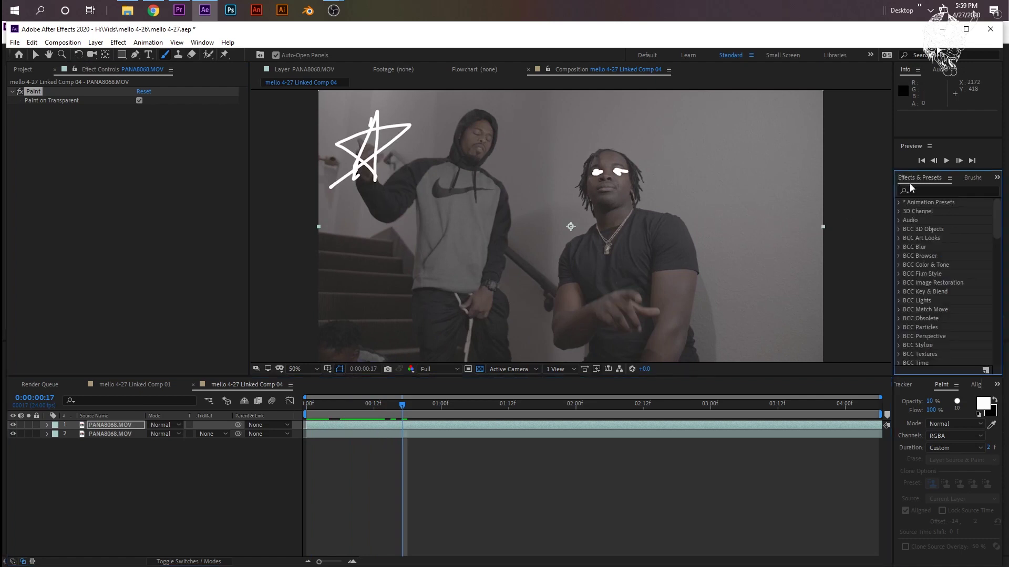
pyautogui.click(935, 191)
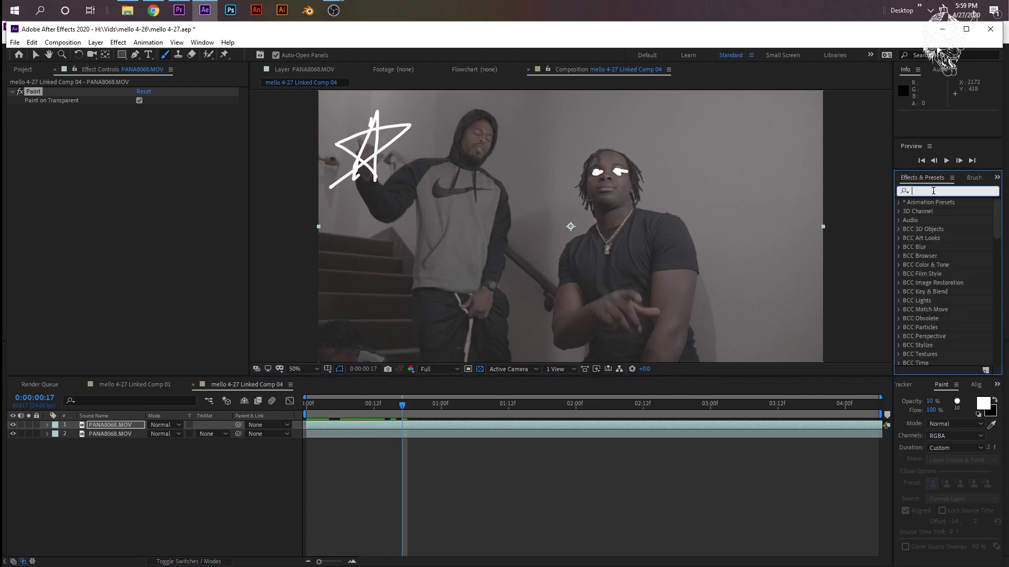
pyautogui.write('ecto')
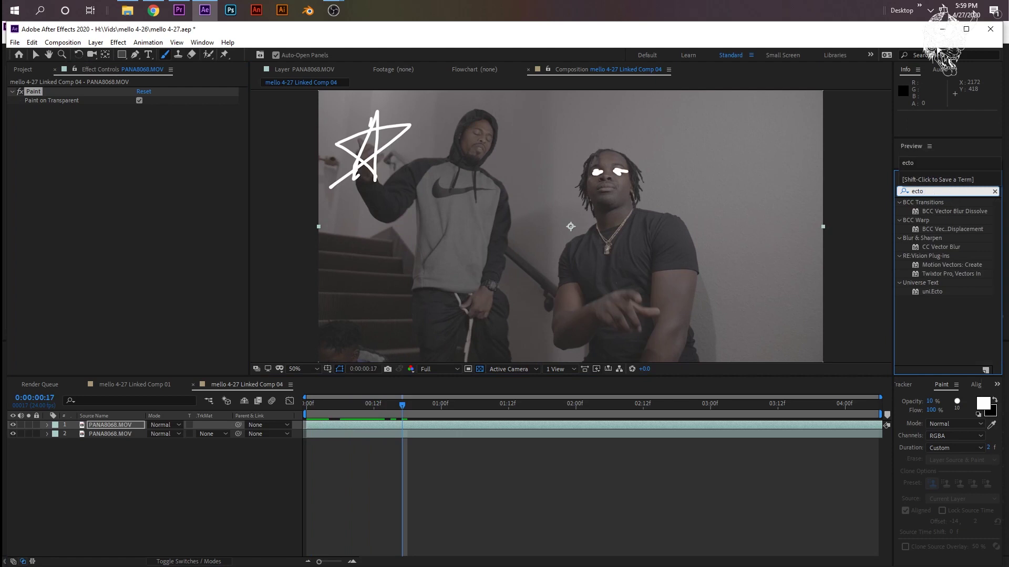
pyautogui.moveTo(927, 294); pyautogui.dragTo(536, 424)
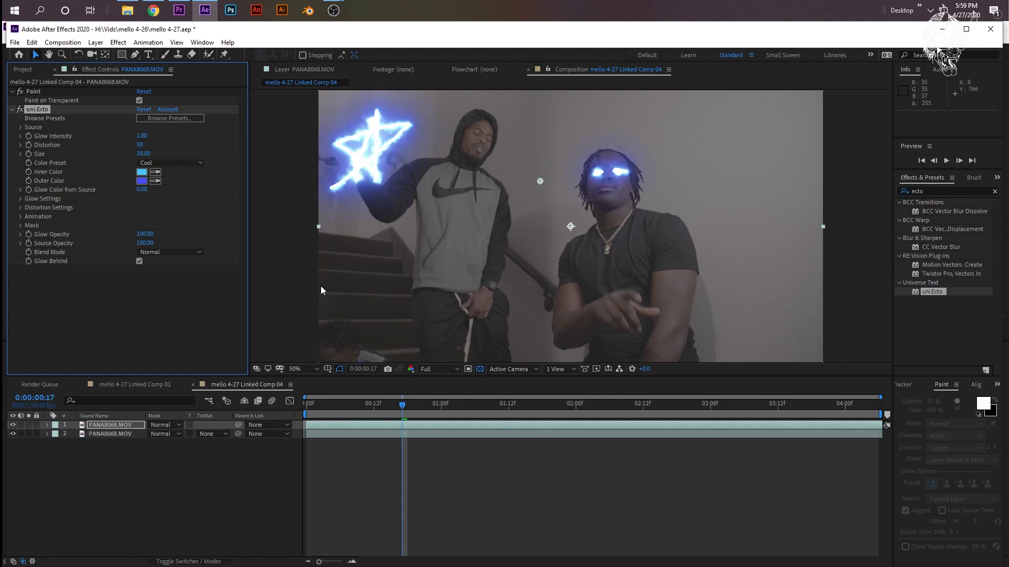
# Preview the blue glowing star animation
pyautogui.press('space')
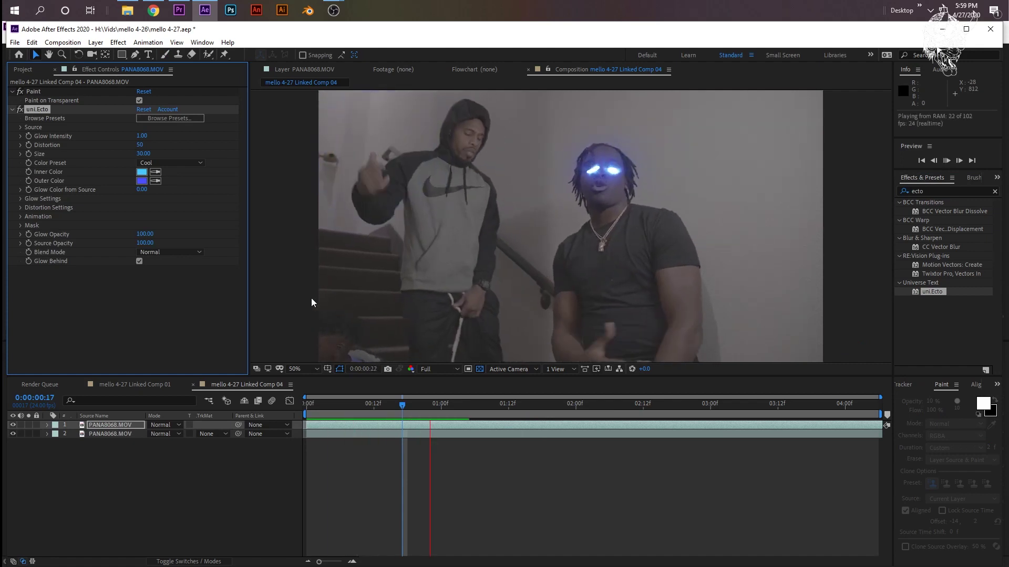
pyautogui.press('space')
pyautogui.press('space')
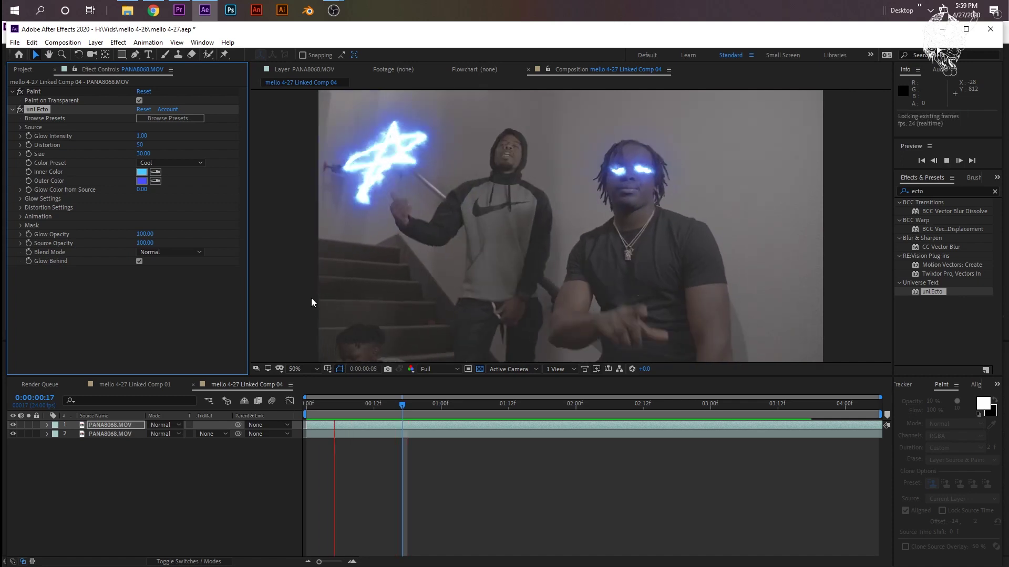
pyautogui.press('space')
# At 0:00:00:23, temporarily disable uni.Ecto and apply the Fill effect found by searching 'fill'
pyautogui.click(436, 404)
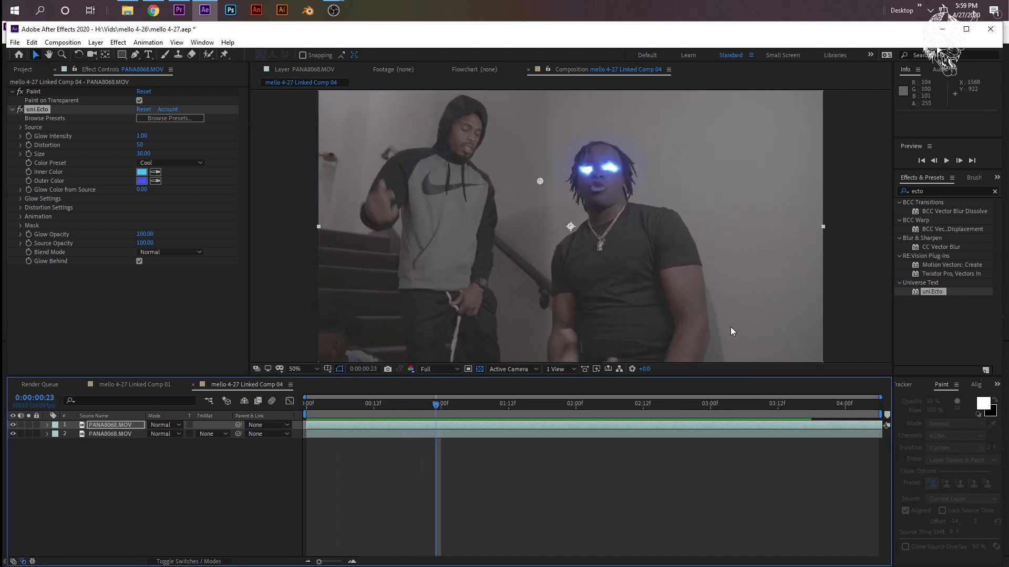
pyautogui.click(20, 109)
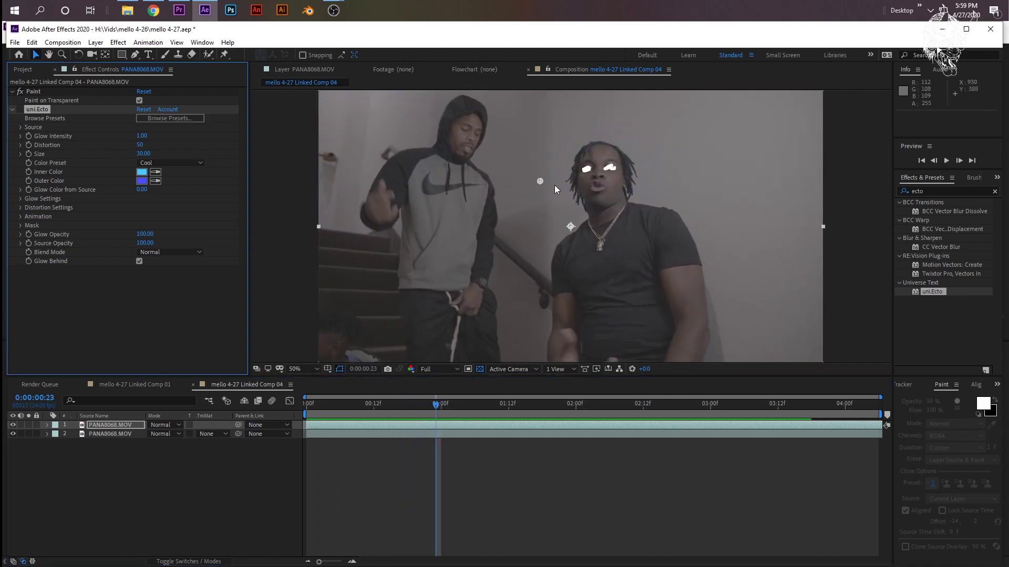
pyautogui.click(918, 191)
pyautogui.write('gill')
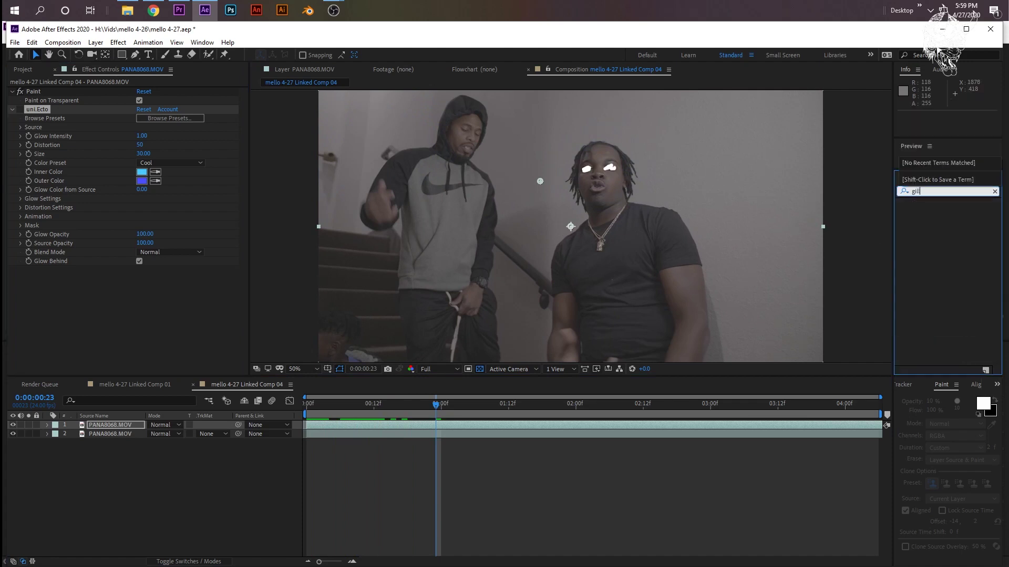
pyautogui.press('BackSpace')
pyautogui.press('BackSpace')
pyautogui.press('BackSpace')
pyautogui.write('fill')
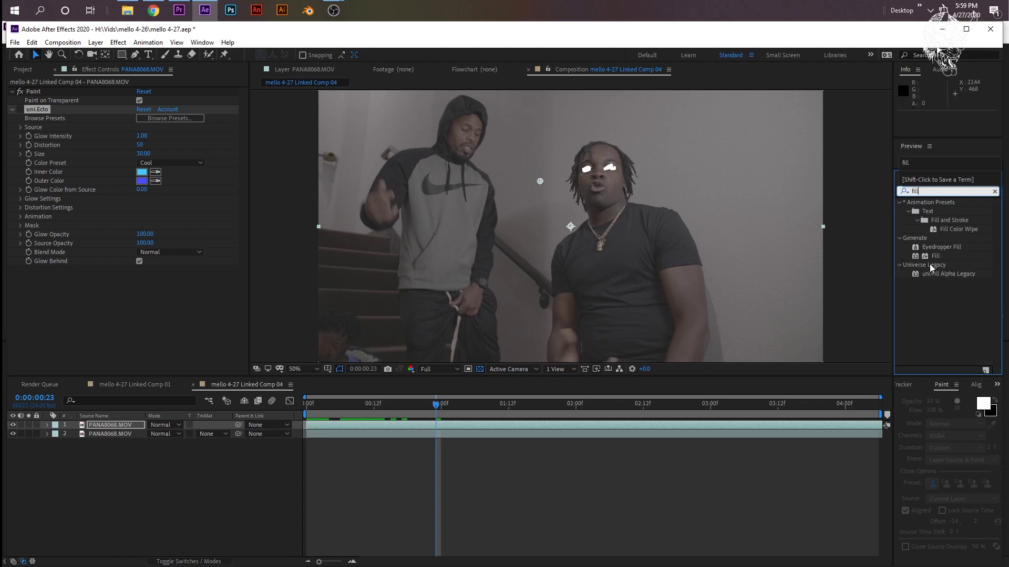
pyautogui.moveTo(936, 256); pyautogui.dragTo(402, 423)
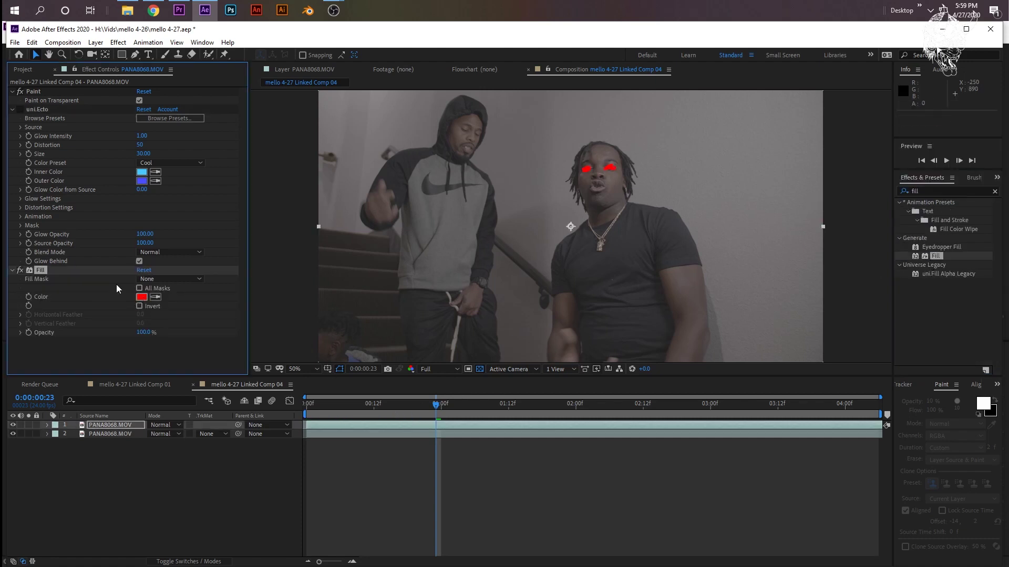
# Move Fill above uni.Ecto, re-enable the glow, and preview the red-tinted result
pyautogui.moveTo(42, 269)
pyautogui.mouseDown()
pyautogui.moveTo(17, 134)
pyautogui.moveTo(33, 105)
pyautogui.mouseUp()
pyautogui.click(20, 180)
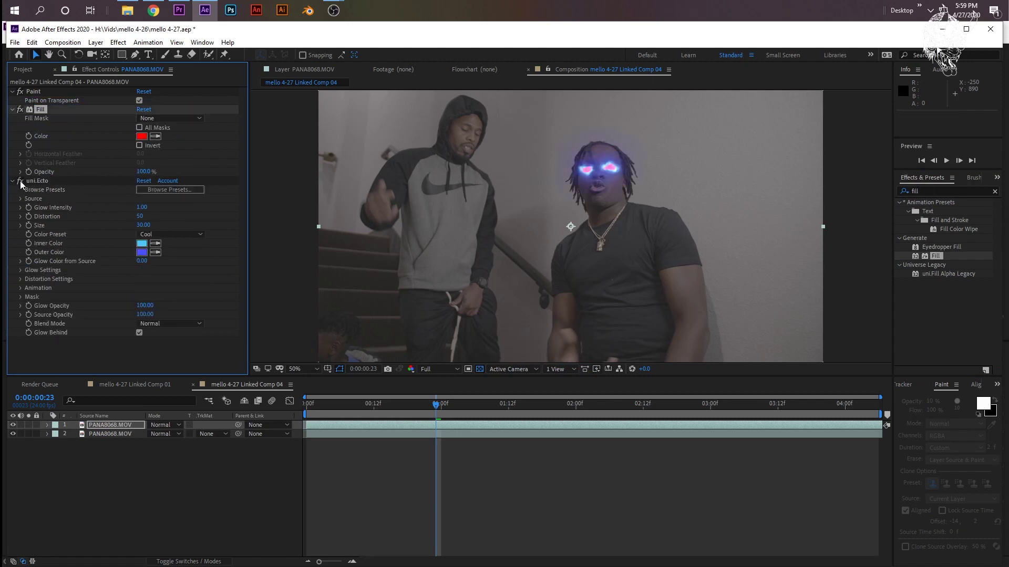
pyautogui.press('space')
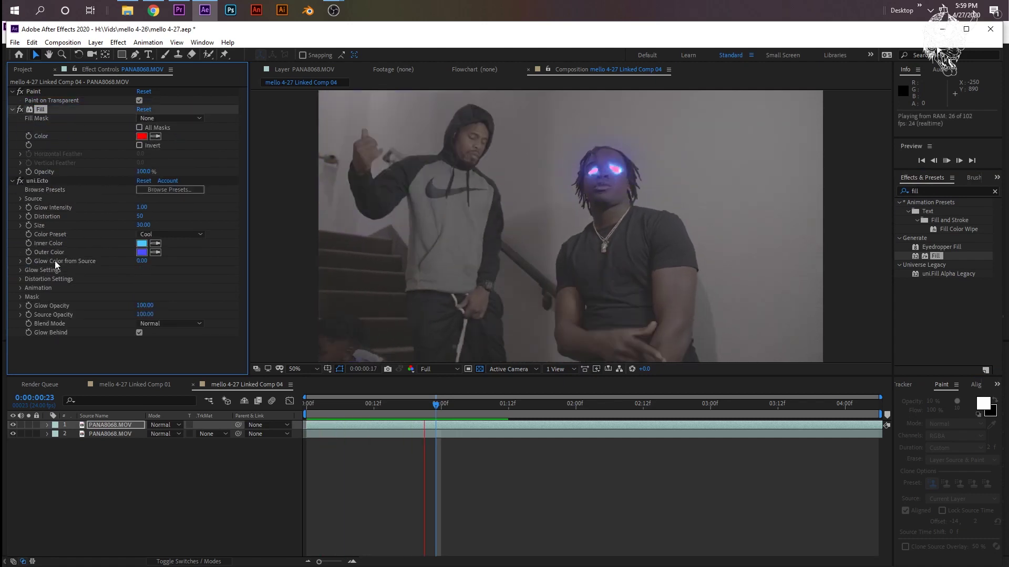
# Go to frame 0:00:00:10, turn off Paint on Transparent, and disable the Fill effect
pyautogui.click(372, 404)
pyautogui.press('pagedown')
pyautogui.press('pagedown')
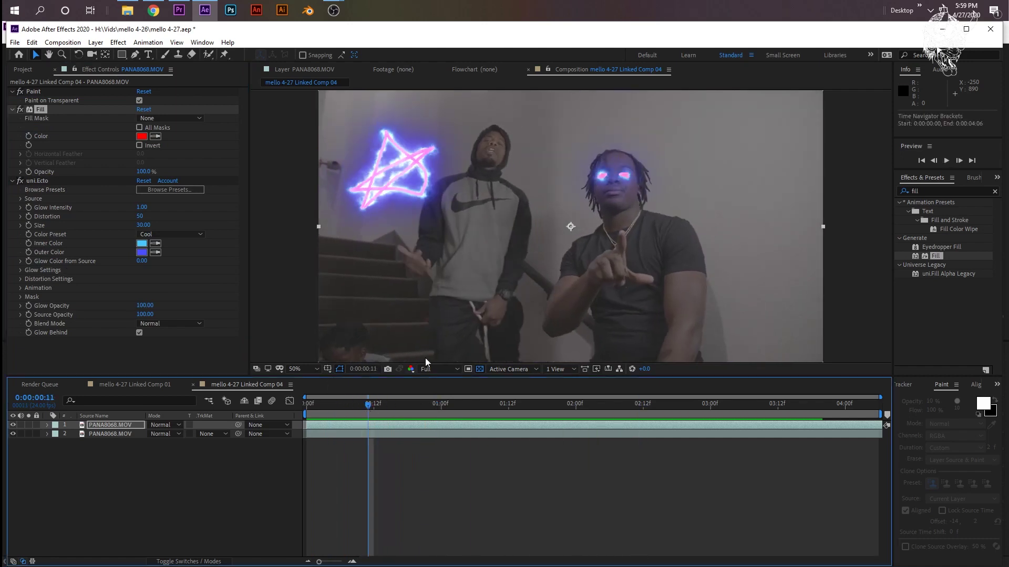
pyautogui.click(150, 105)
pyautogui.click(140, 101)
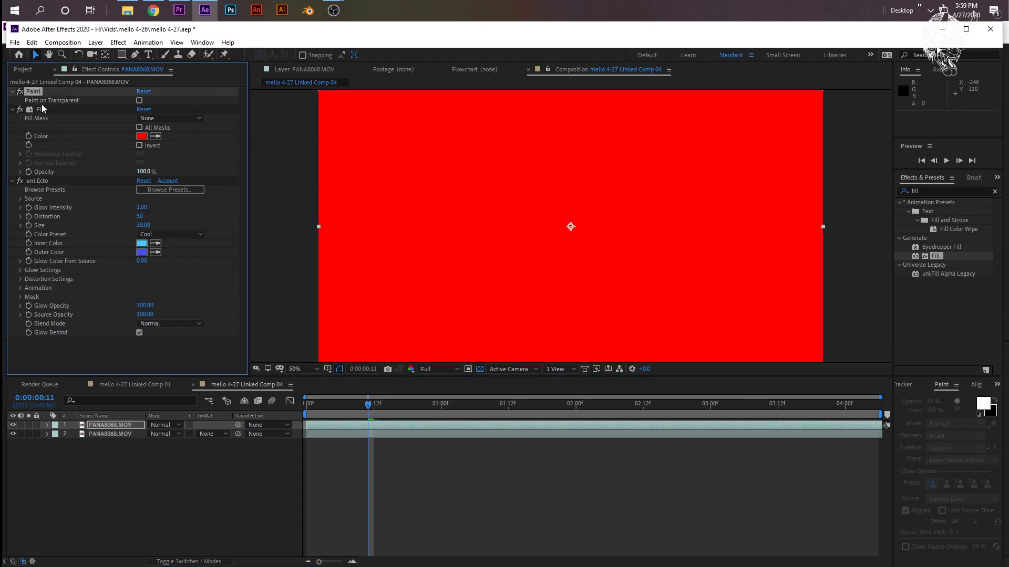
pyautogui.click(23, 110)
# Open the video layer with the Brush tool and paint white zigzag and curved strokes on successive frames
pyautogui.doubleClick(613, 170)
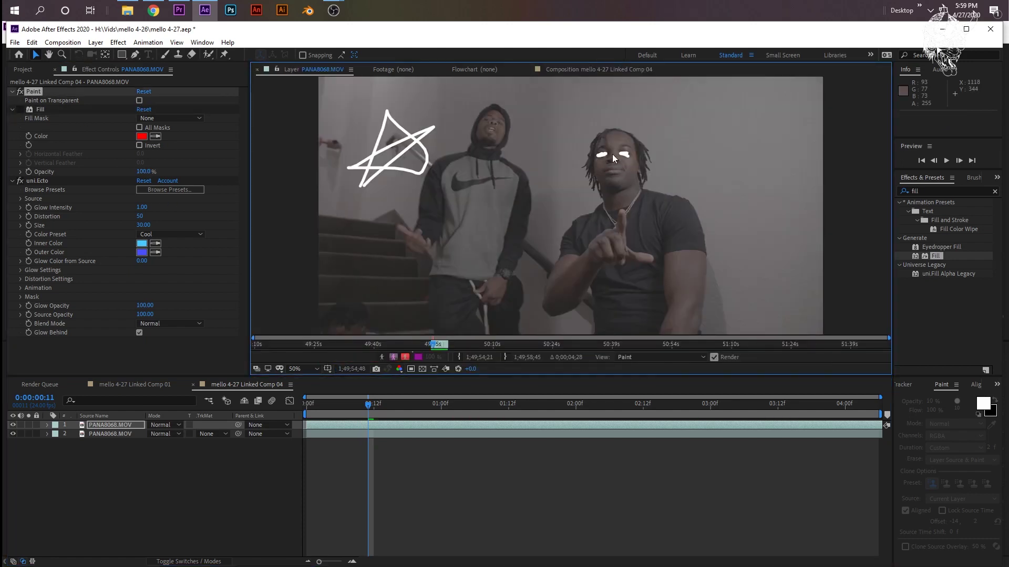
pyautogui.click(163, 54)
pyautogui.moveTo(569, 154); pyautogui.dragTo(551, 161)
pyautogui.press('pagedown')
pyautogui.press('pagedown')
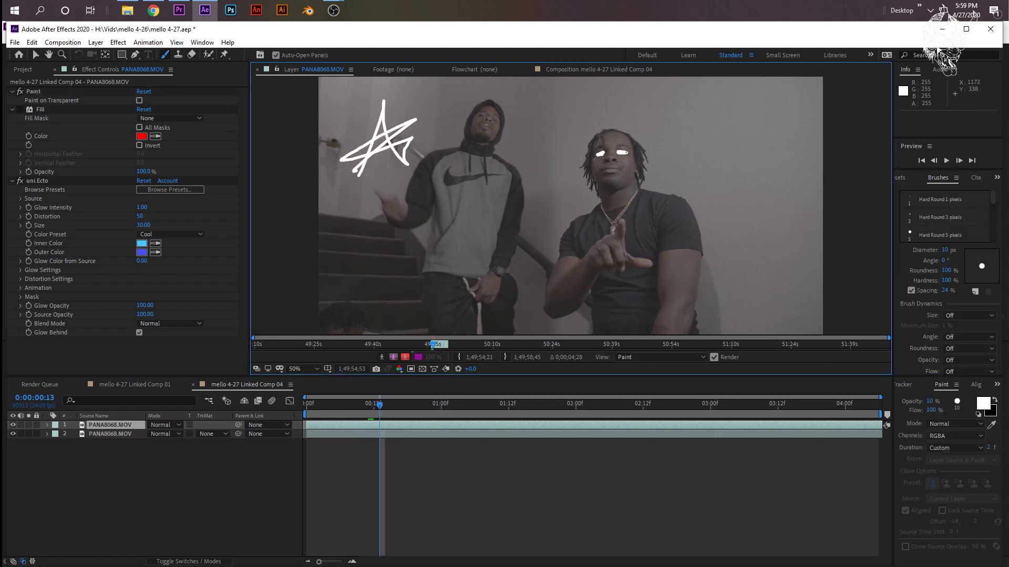
pyautogui.press('pagedown')
pyautogui.press('pagedown')
pyautogui.moveTo(648, 157); pyautogui.dragTo(737, 197)
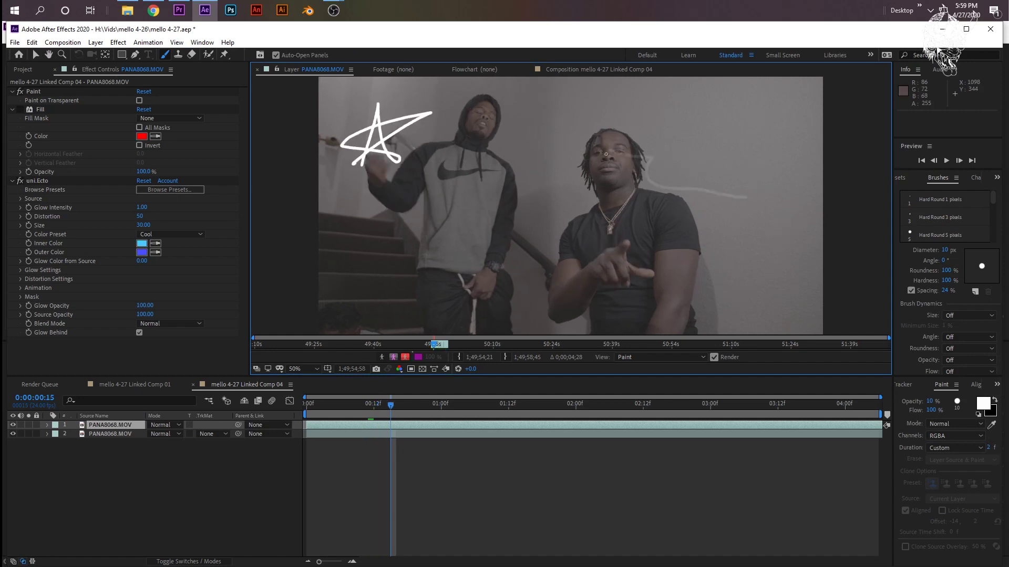